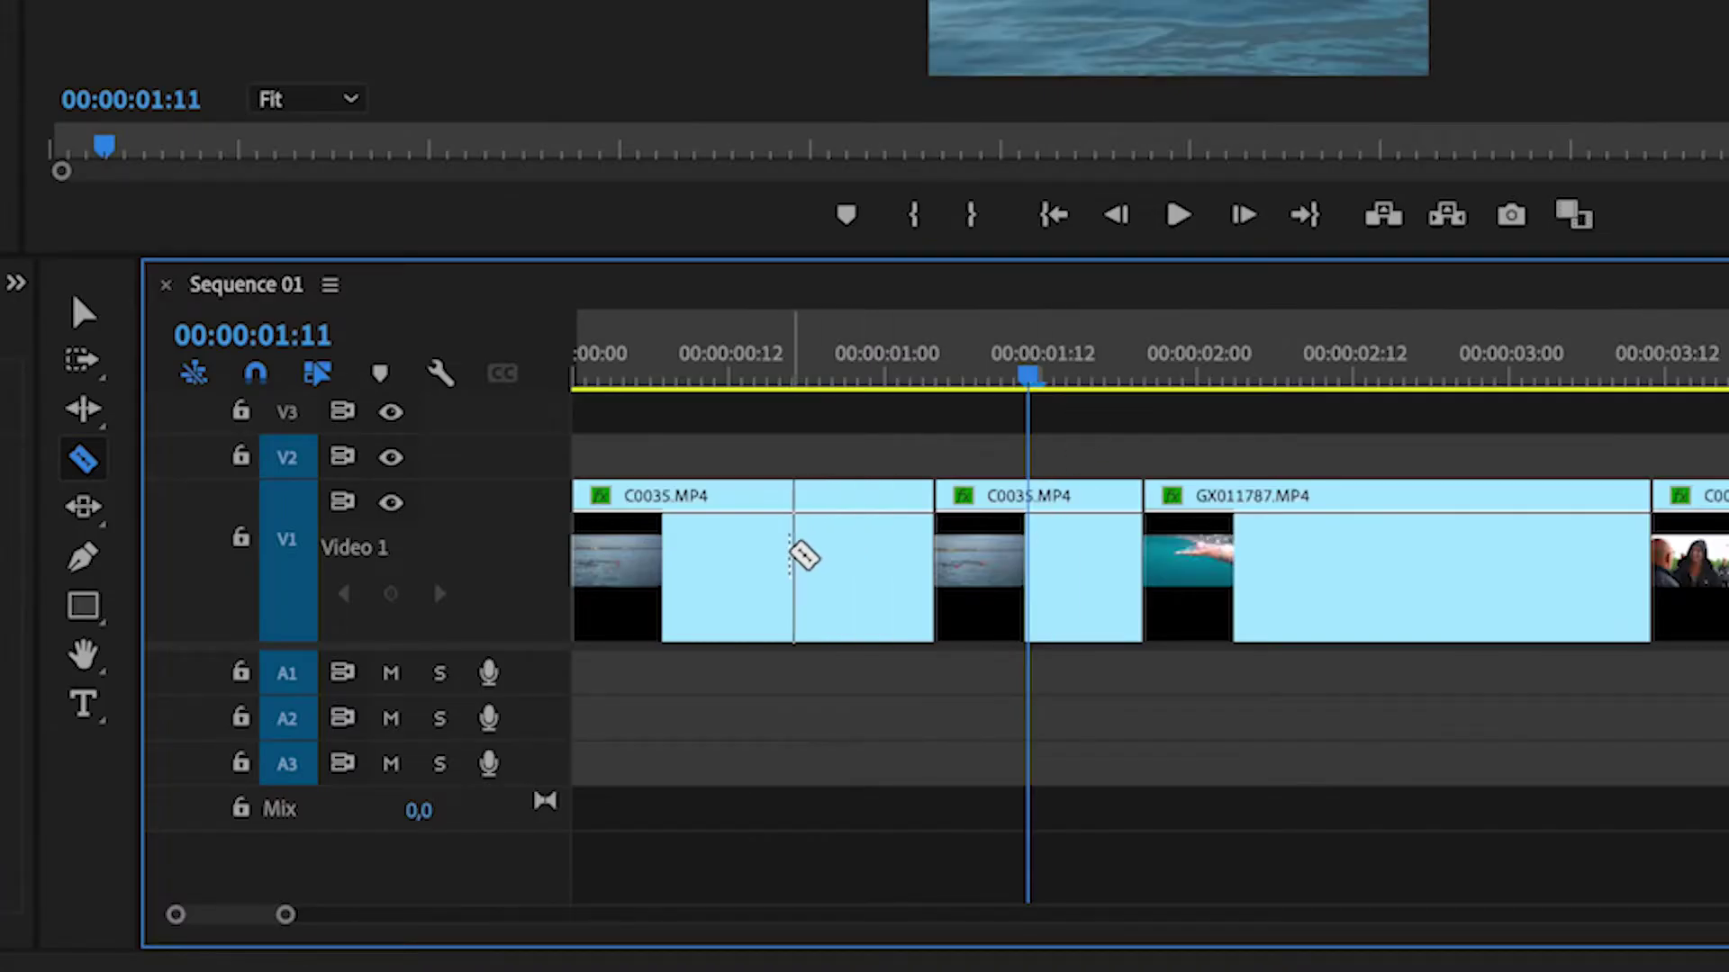
Razor-cut the first C0035.MP4 clip on V1 into two pieces
left_click(794, 553)
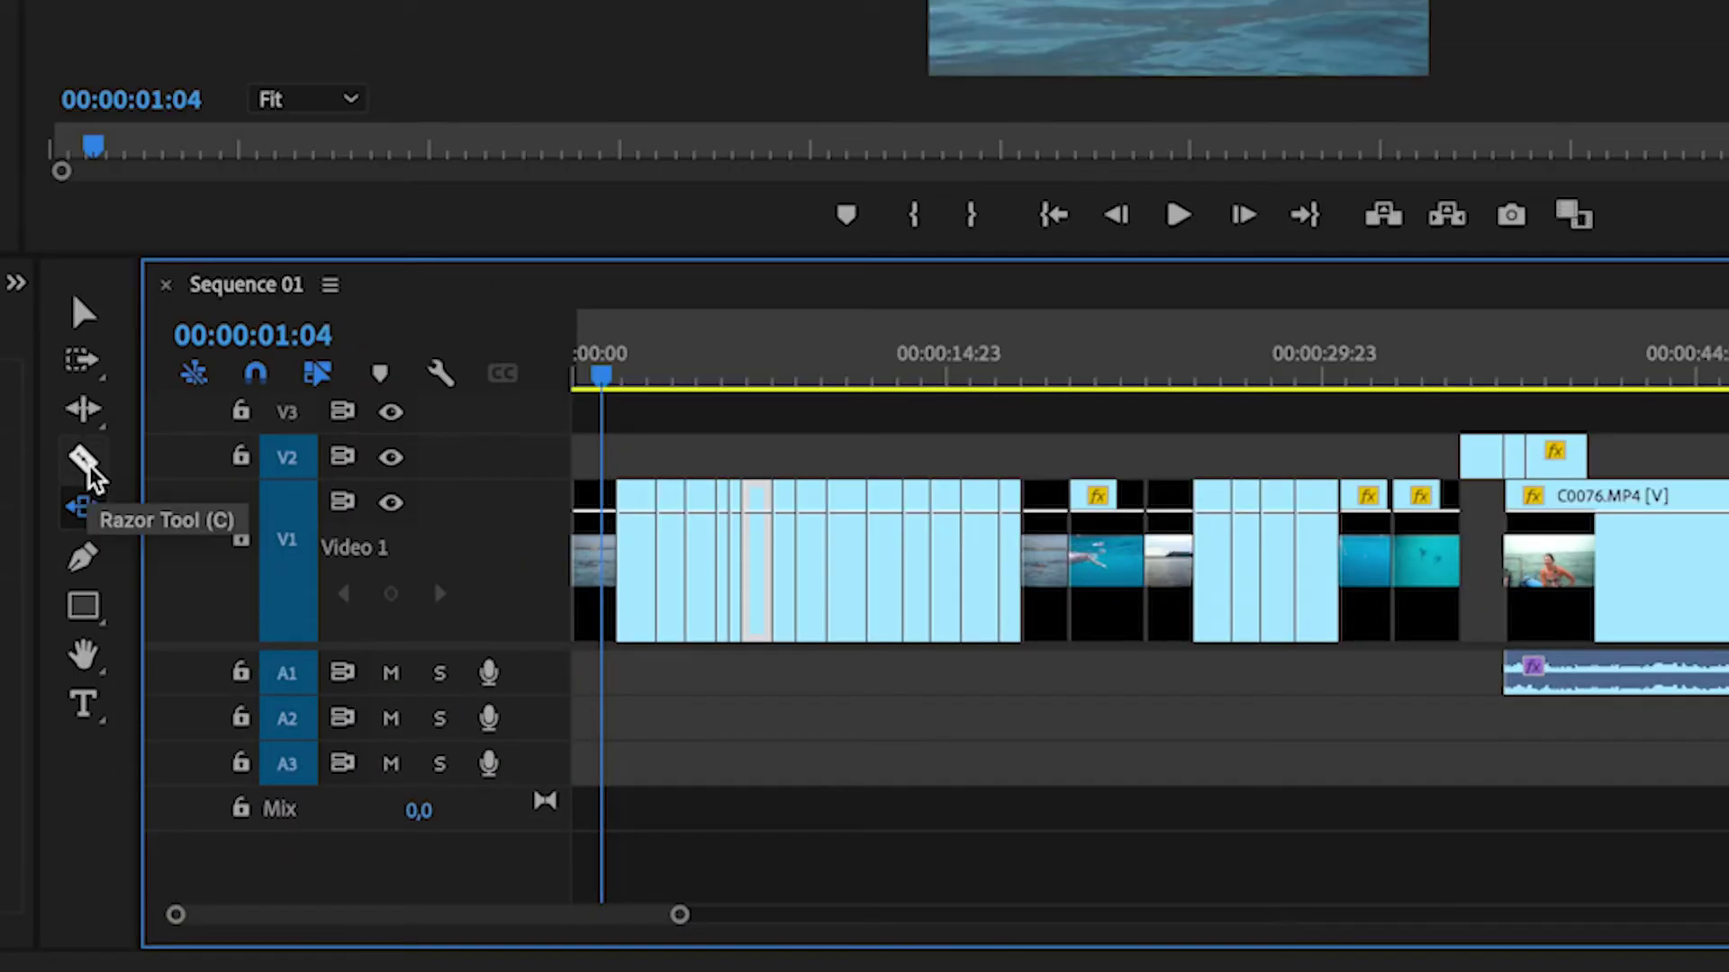
Activate the Razor tool (C) from the Tools panel
left_click(88, 466)
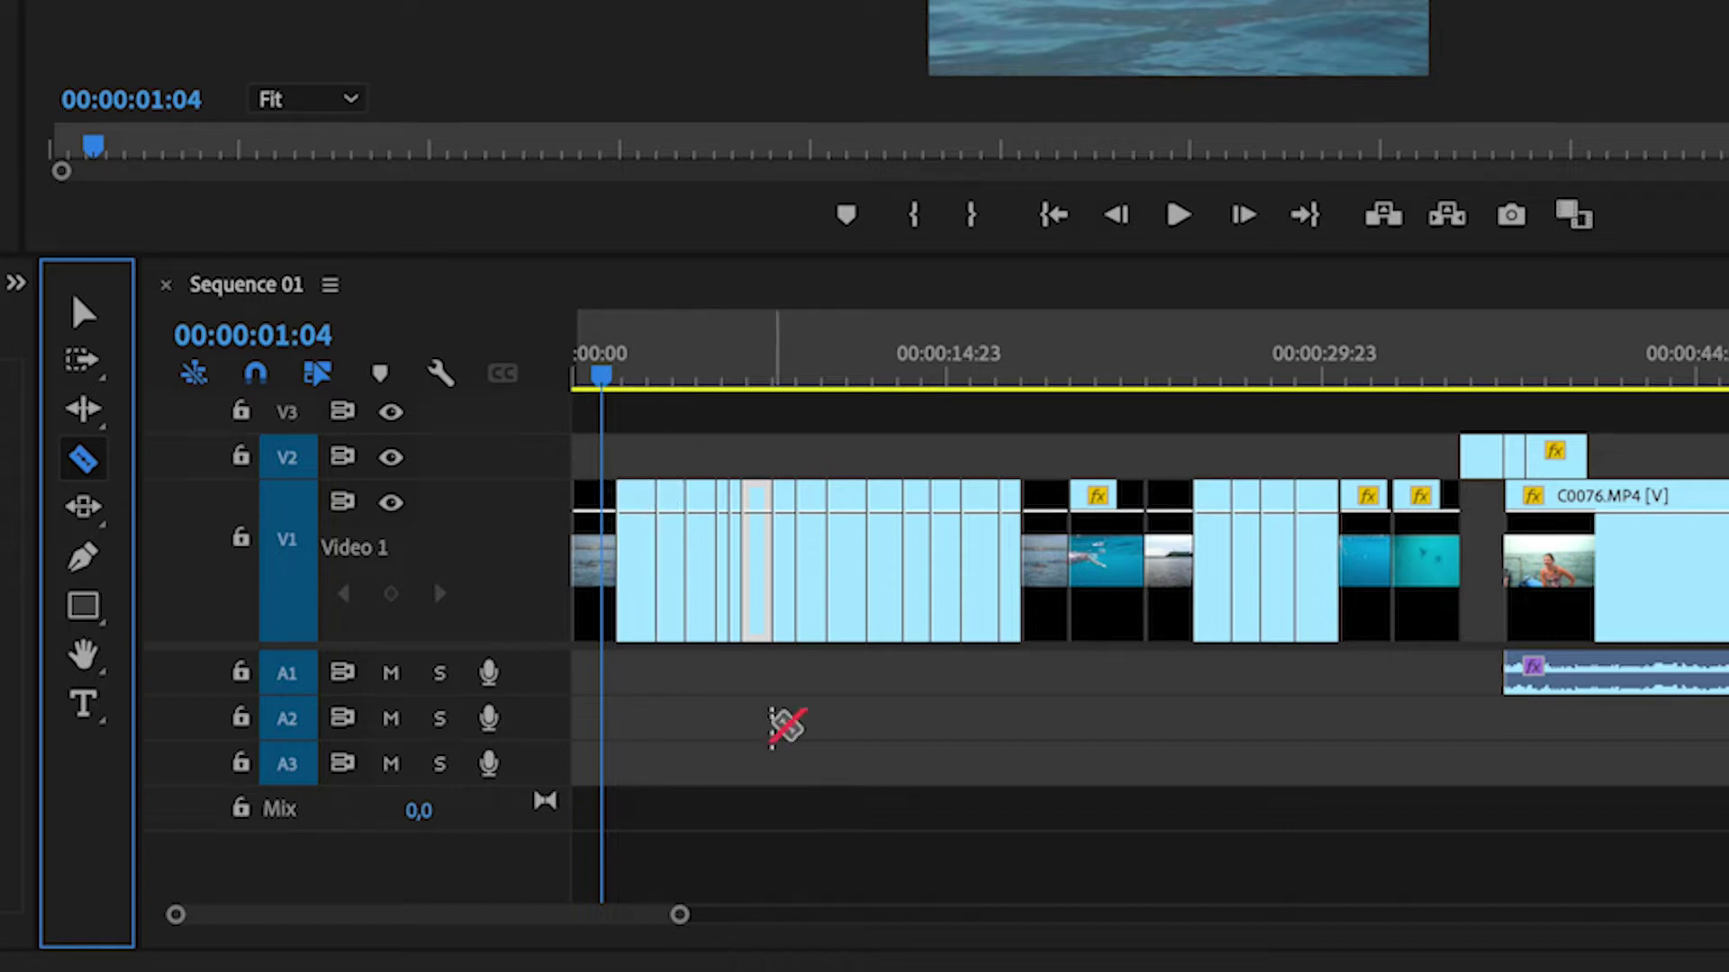
Razor-cut C0035 at 00:00:01:04 and again near its start, then undo the cuts
left_click_drag(683, 932, 487, 932)
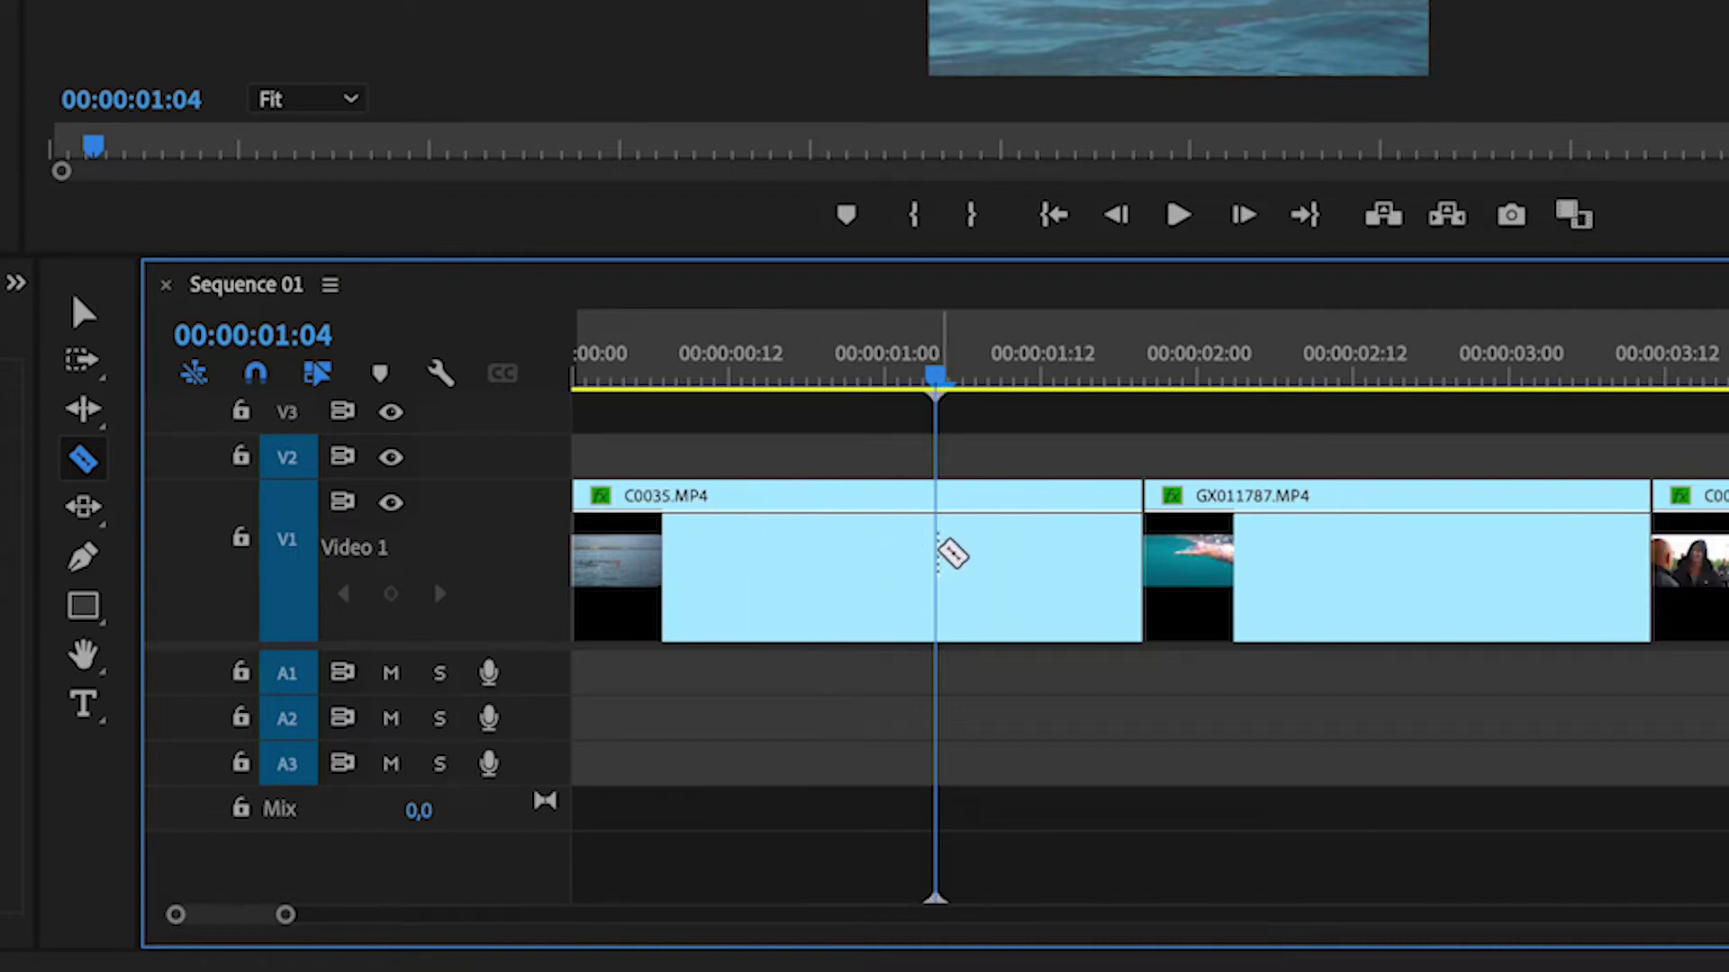
left_click(950, 552)
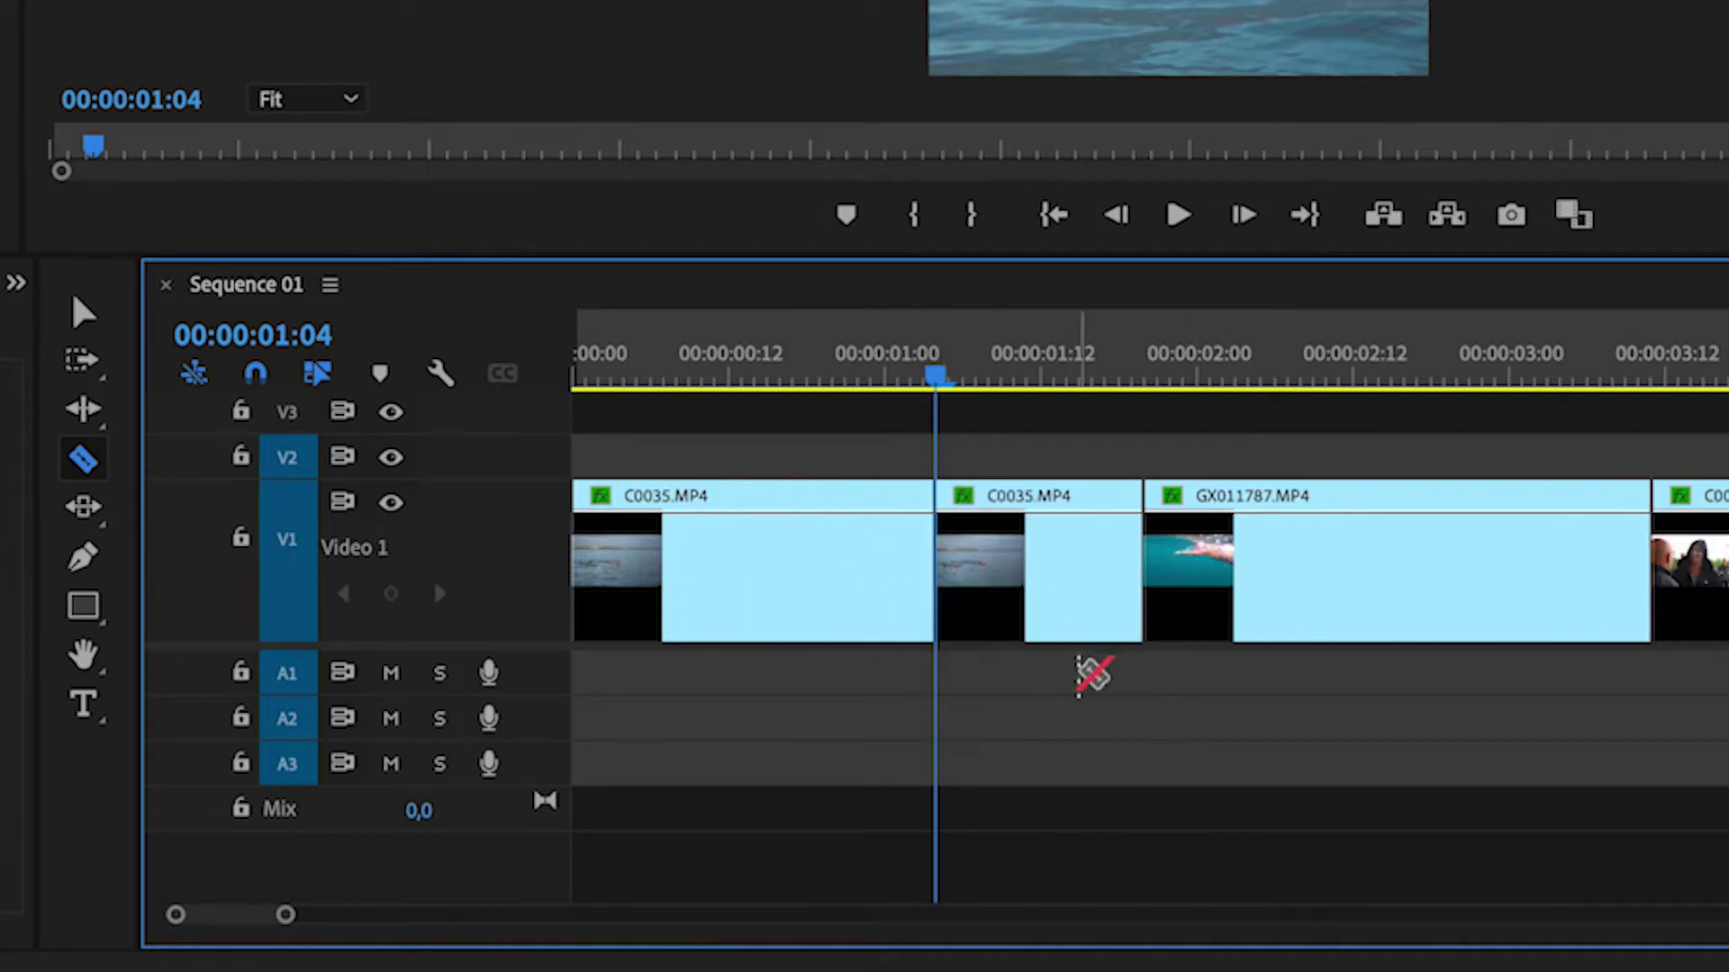
left_click(1027, 347)
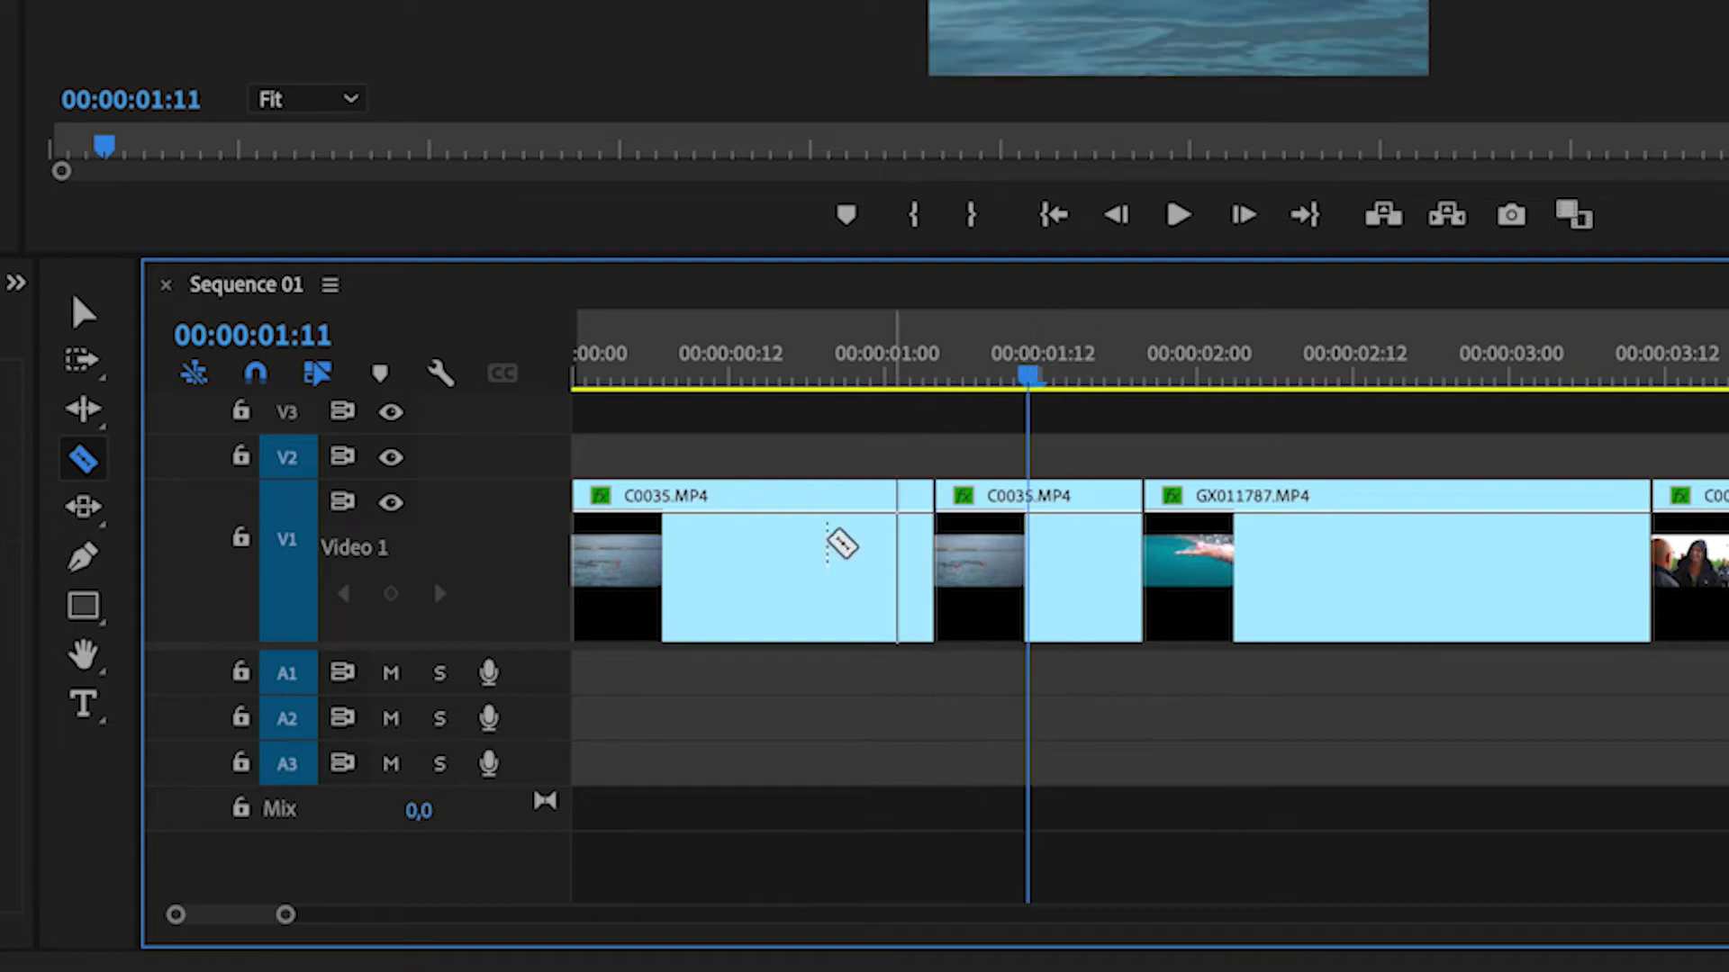
left_click(791, 553)
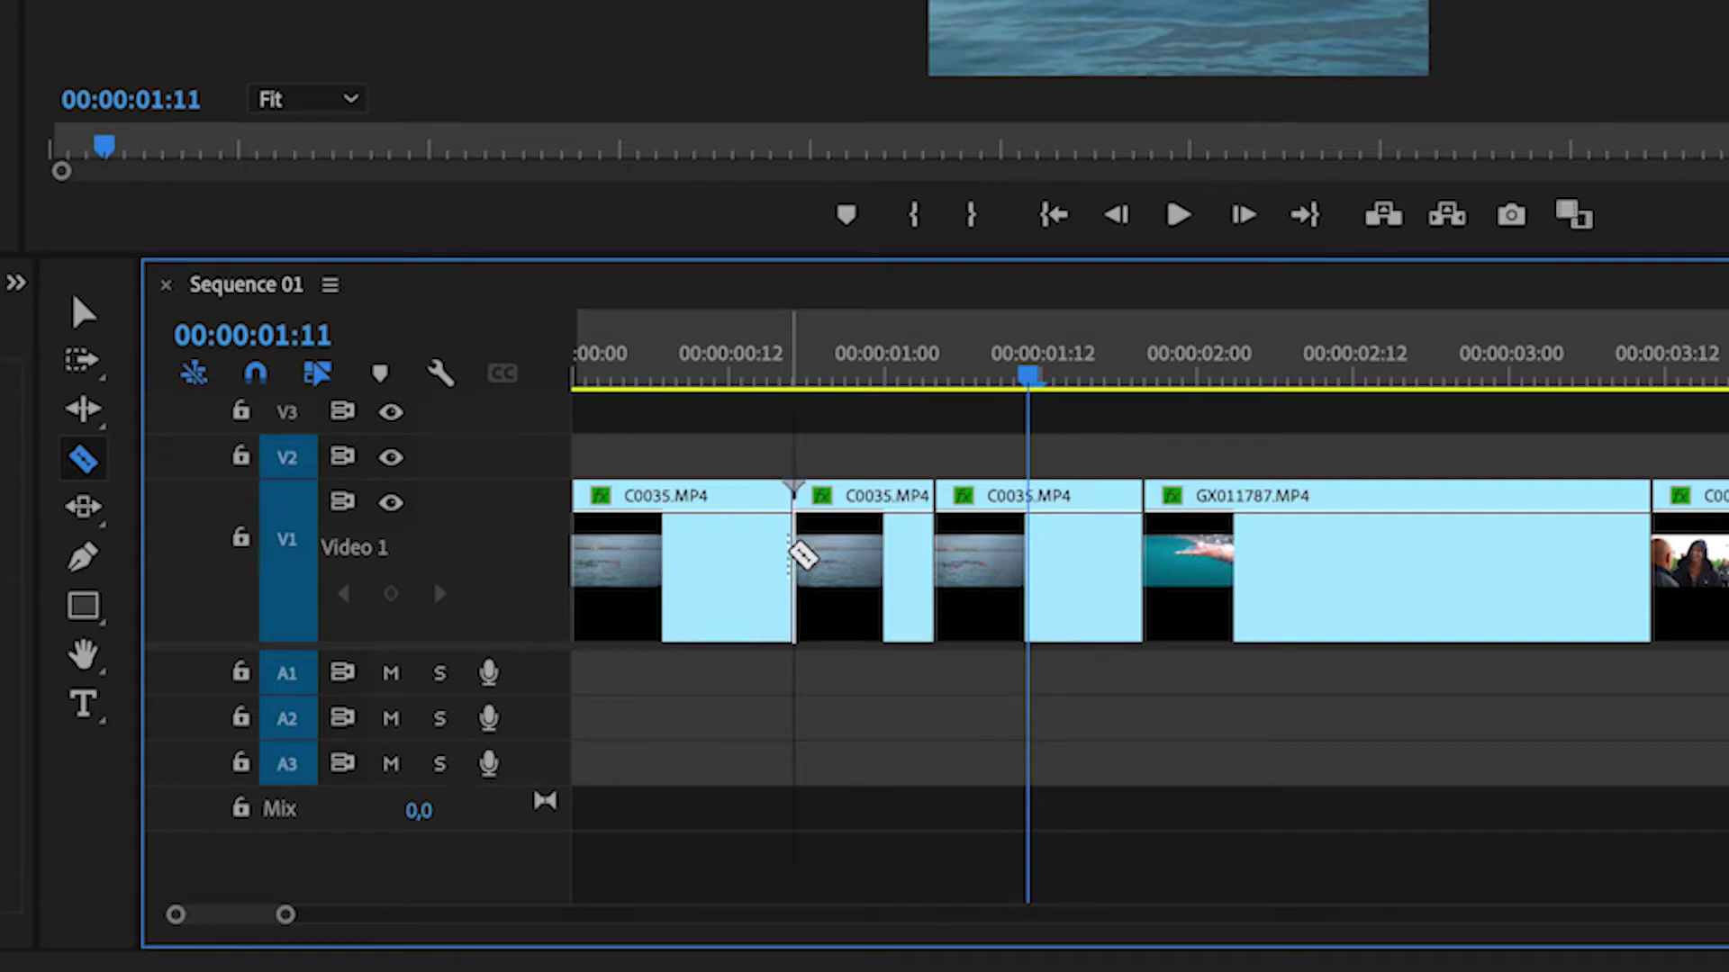
key("super+z")
key("super+z")
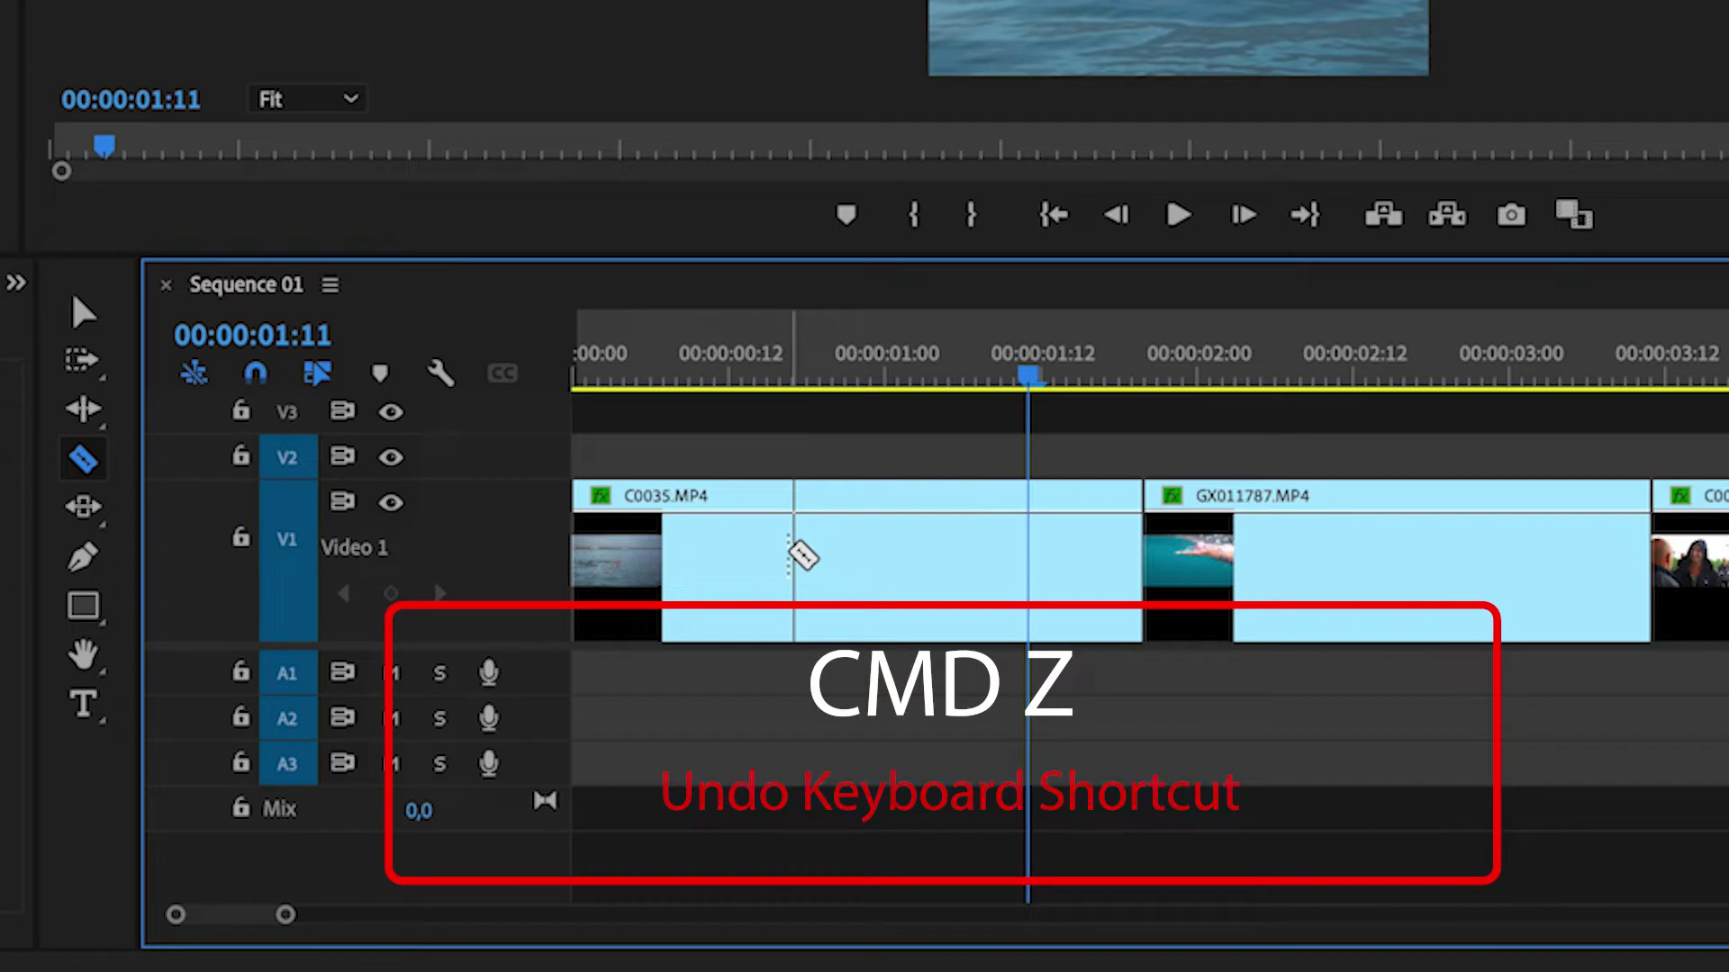
Check the Edit menu's undo entry, then dismiss the menu without choosing a command
left_click(192, 12)
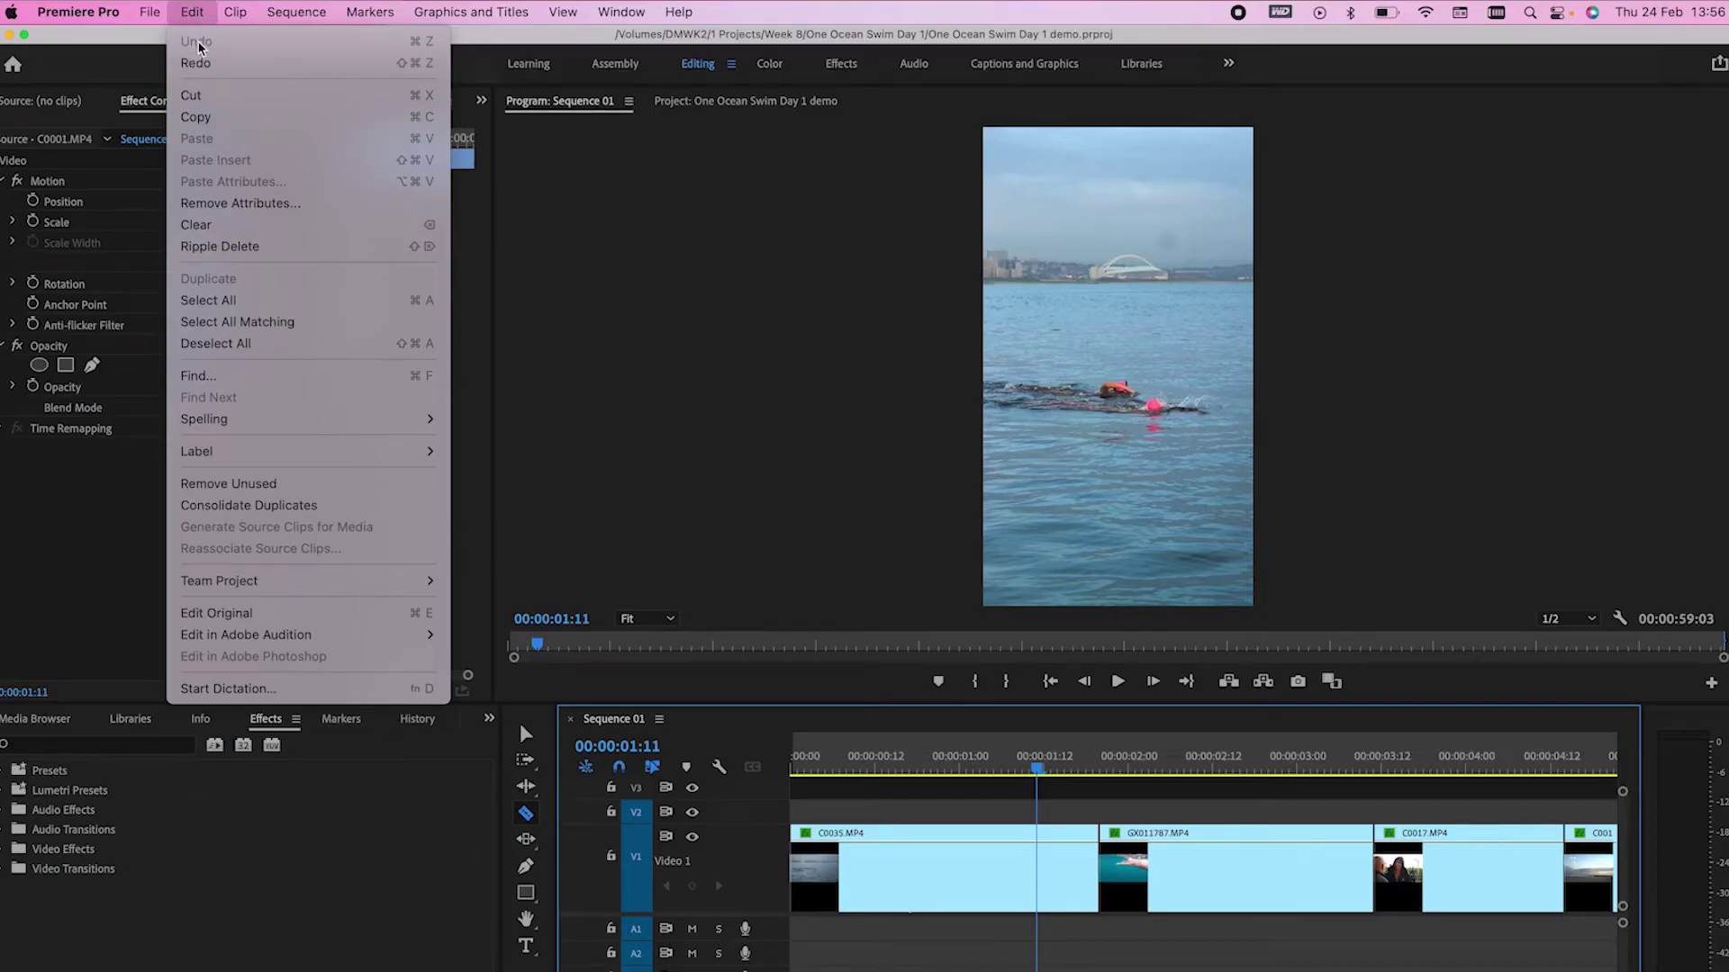
left_click(940, 804)
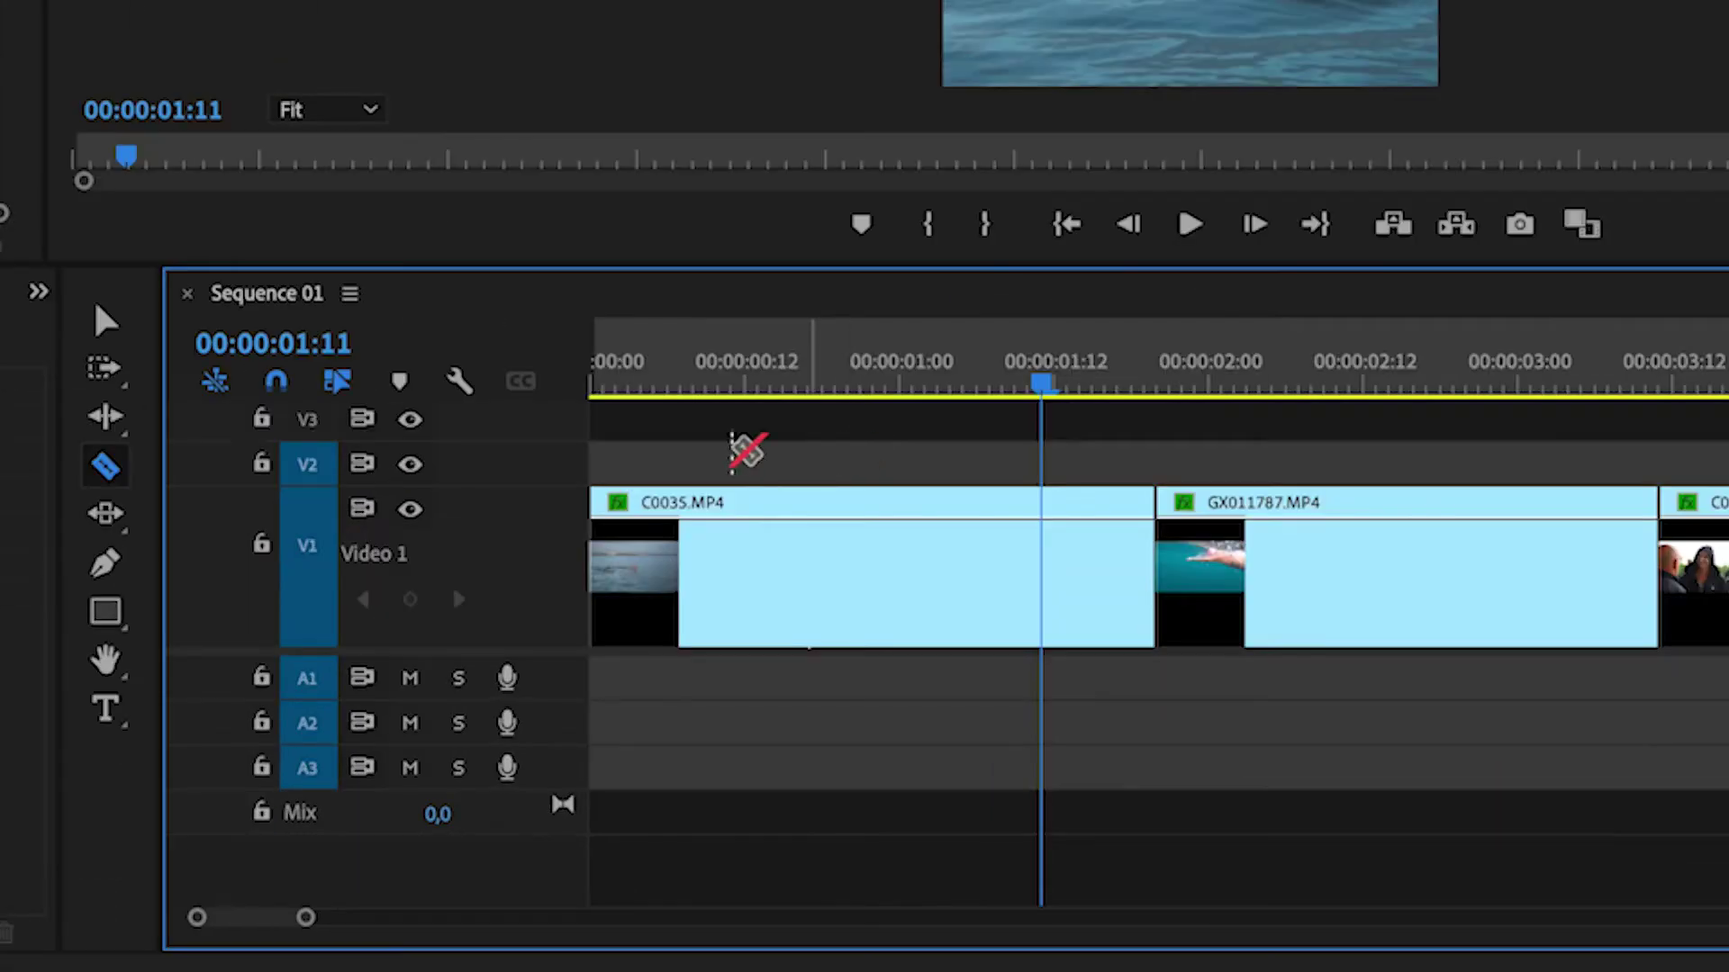
With the Ripple Edit tool, trim C0035's out point earlier and its in point later
left_click(105, 423)
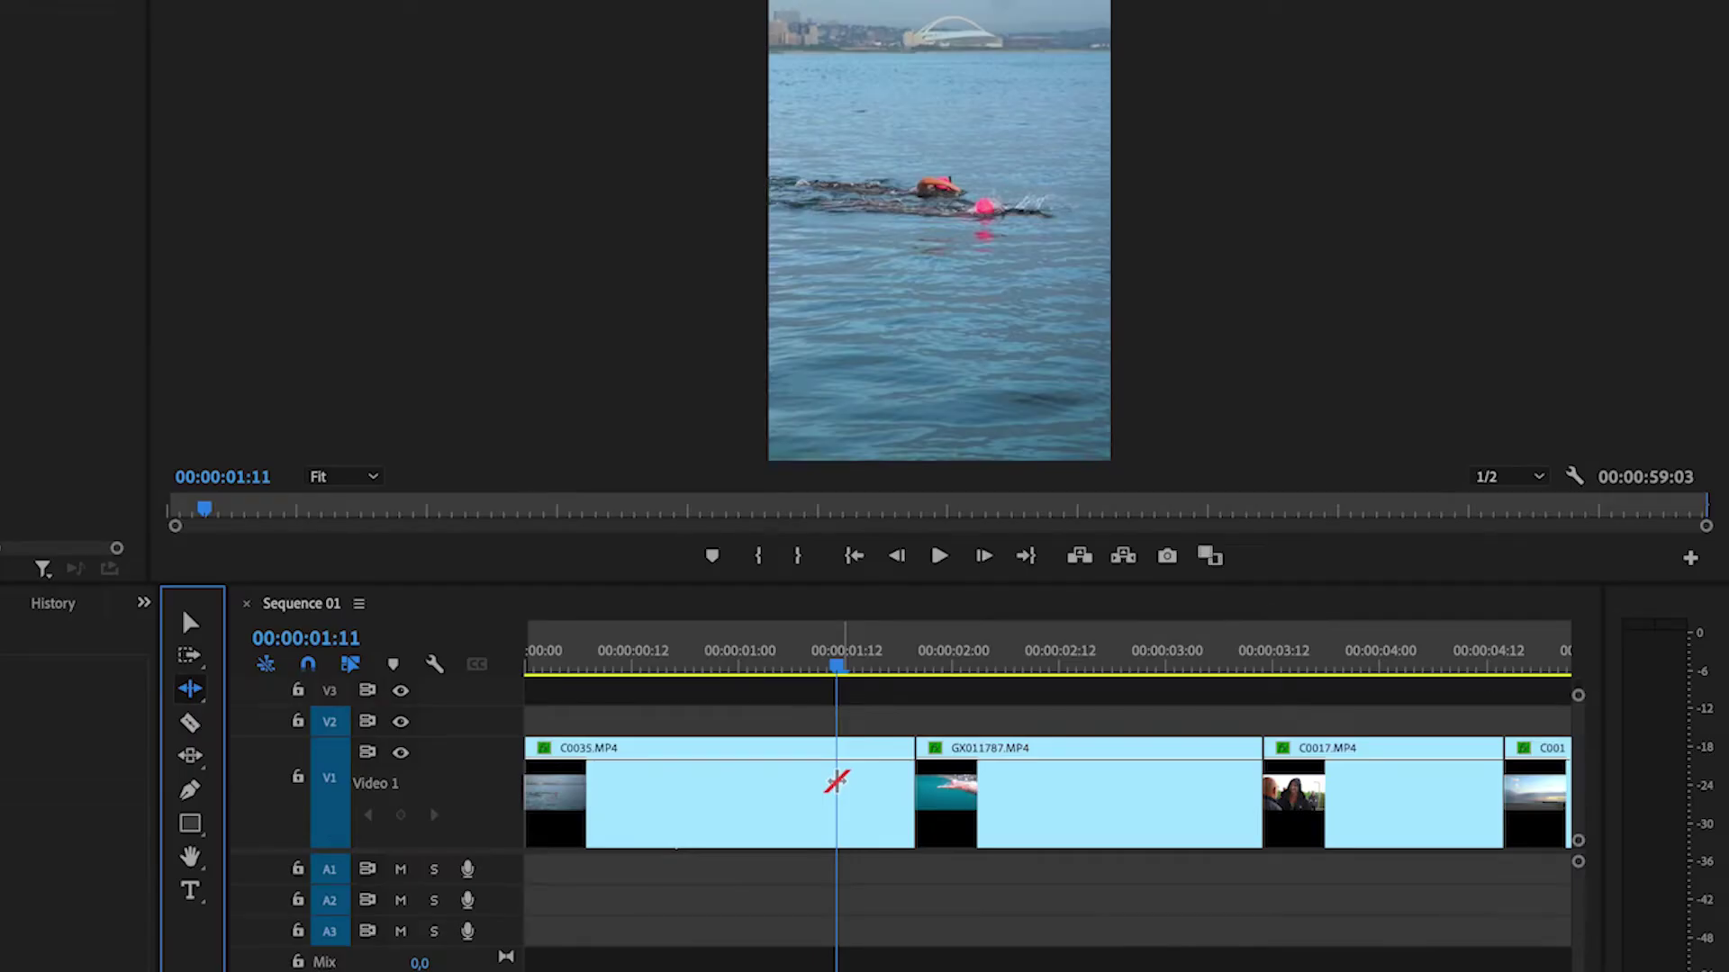
left_click(837, 780)
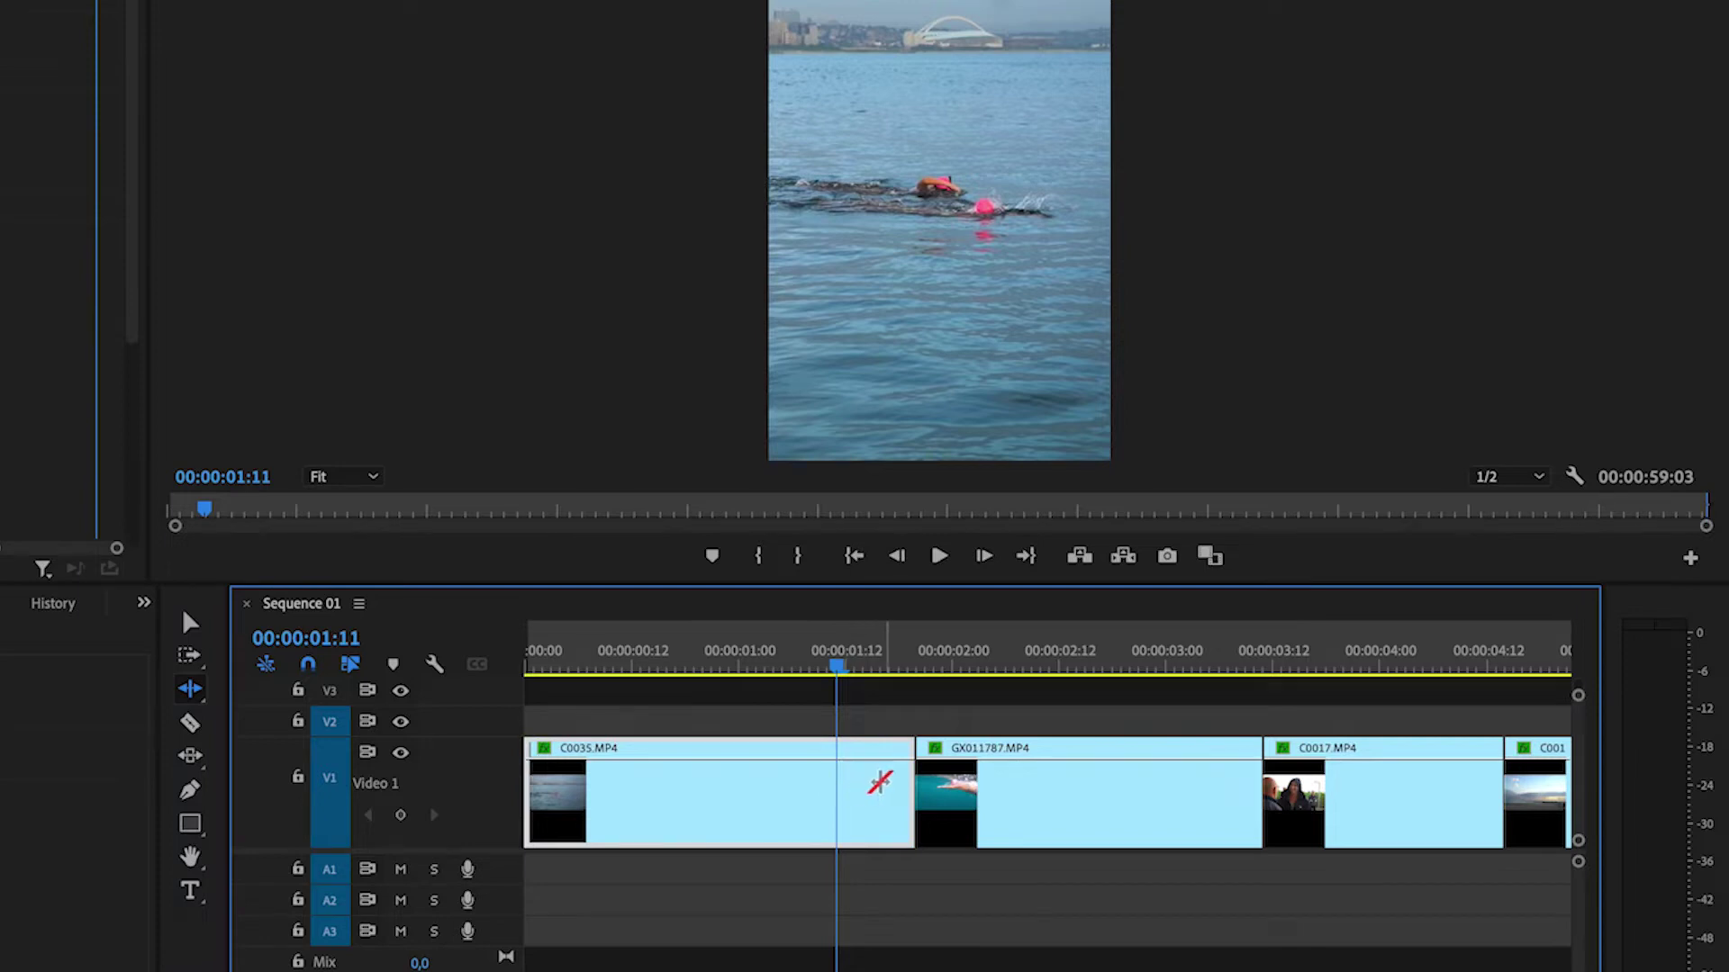
left_click_drag(908, 780, 824, 782)
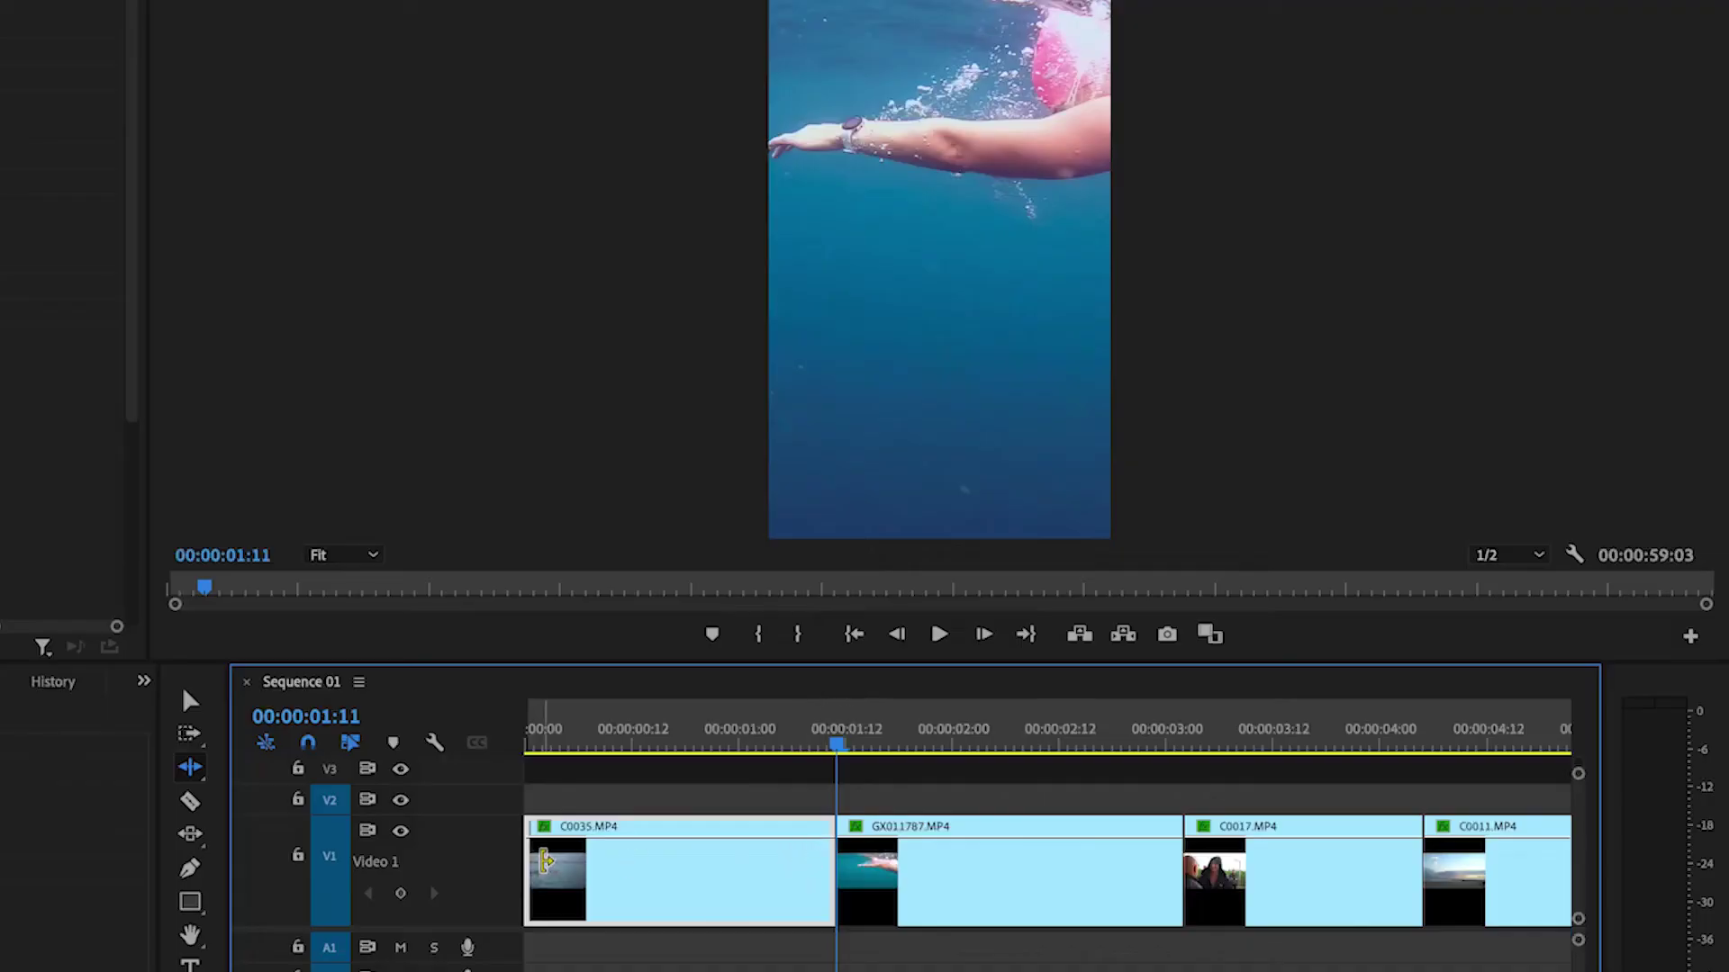
left_click_drag(537, 864, 626, 866)
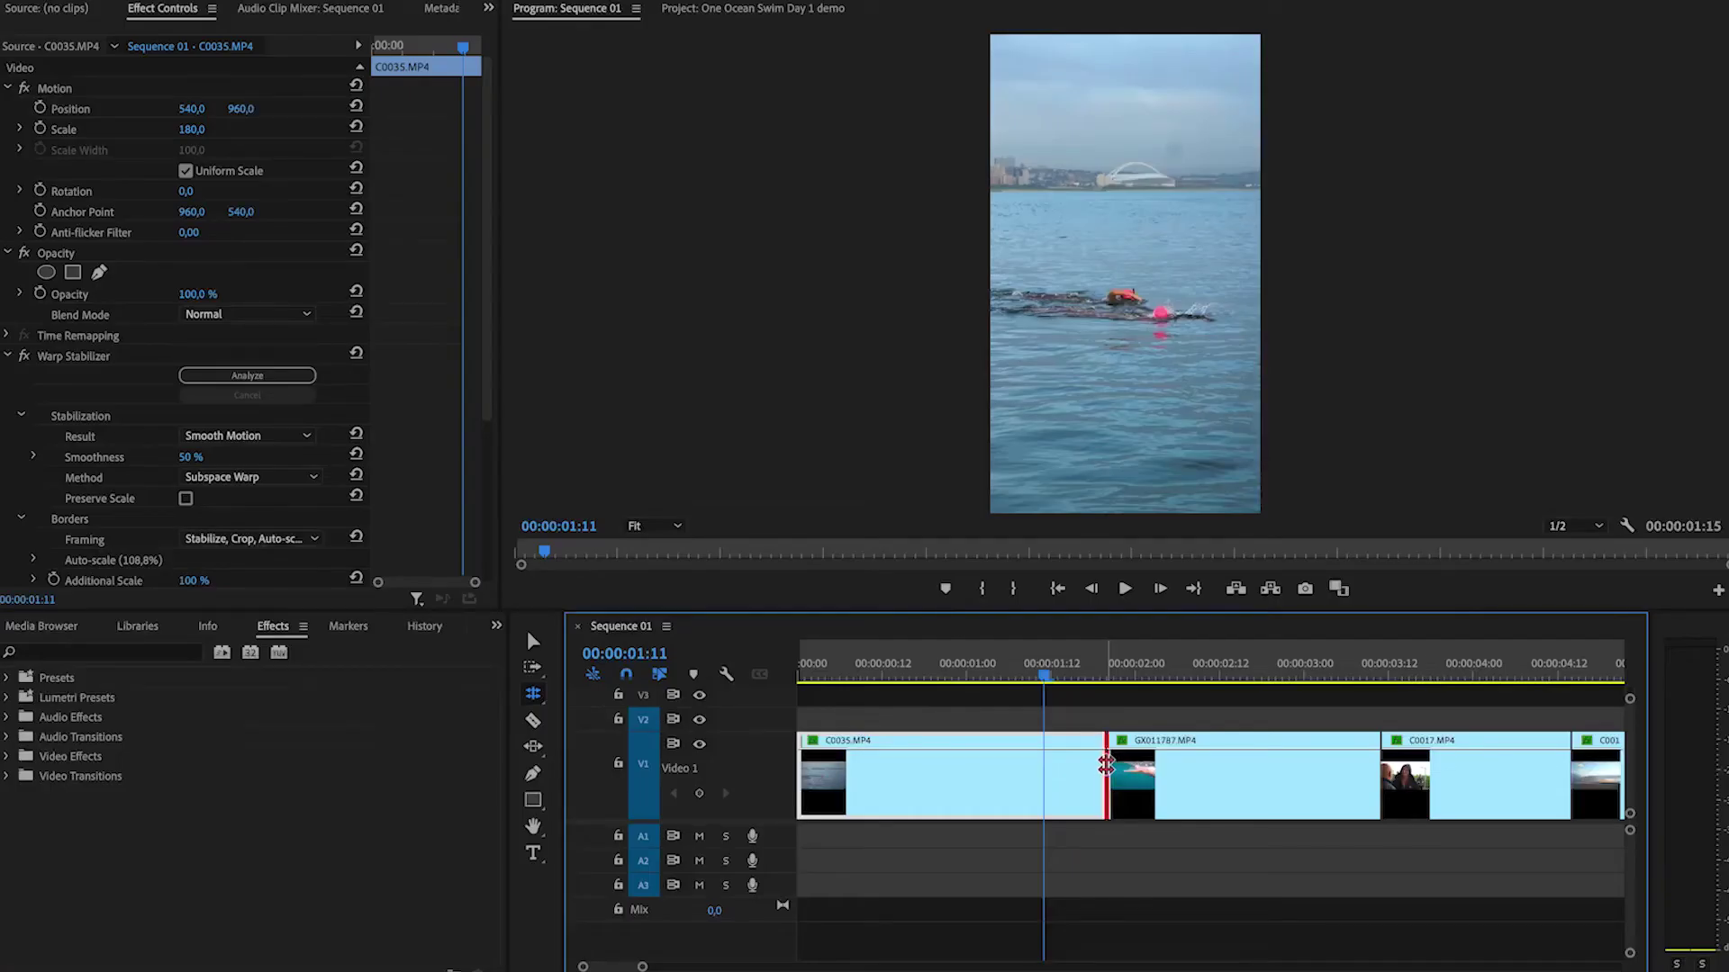
Roll the C0035/GX011787 edit point earlier, later, then back earlier
left_click_drag(1106, 766, 1045, 774)
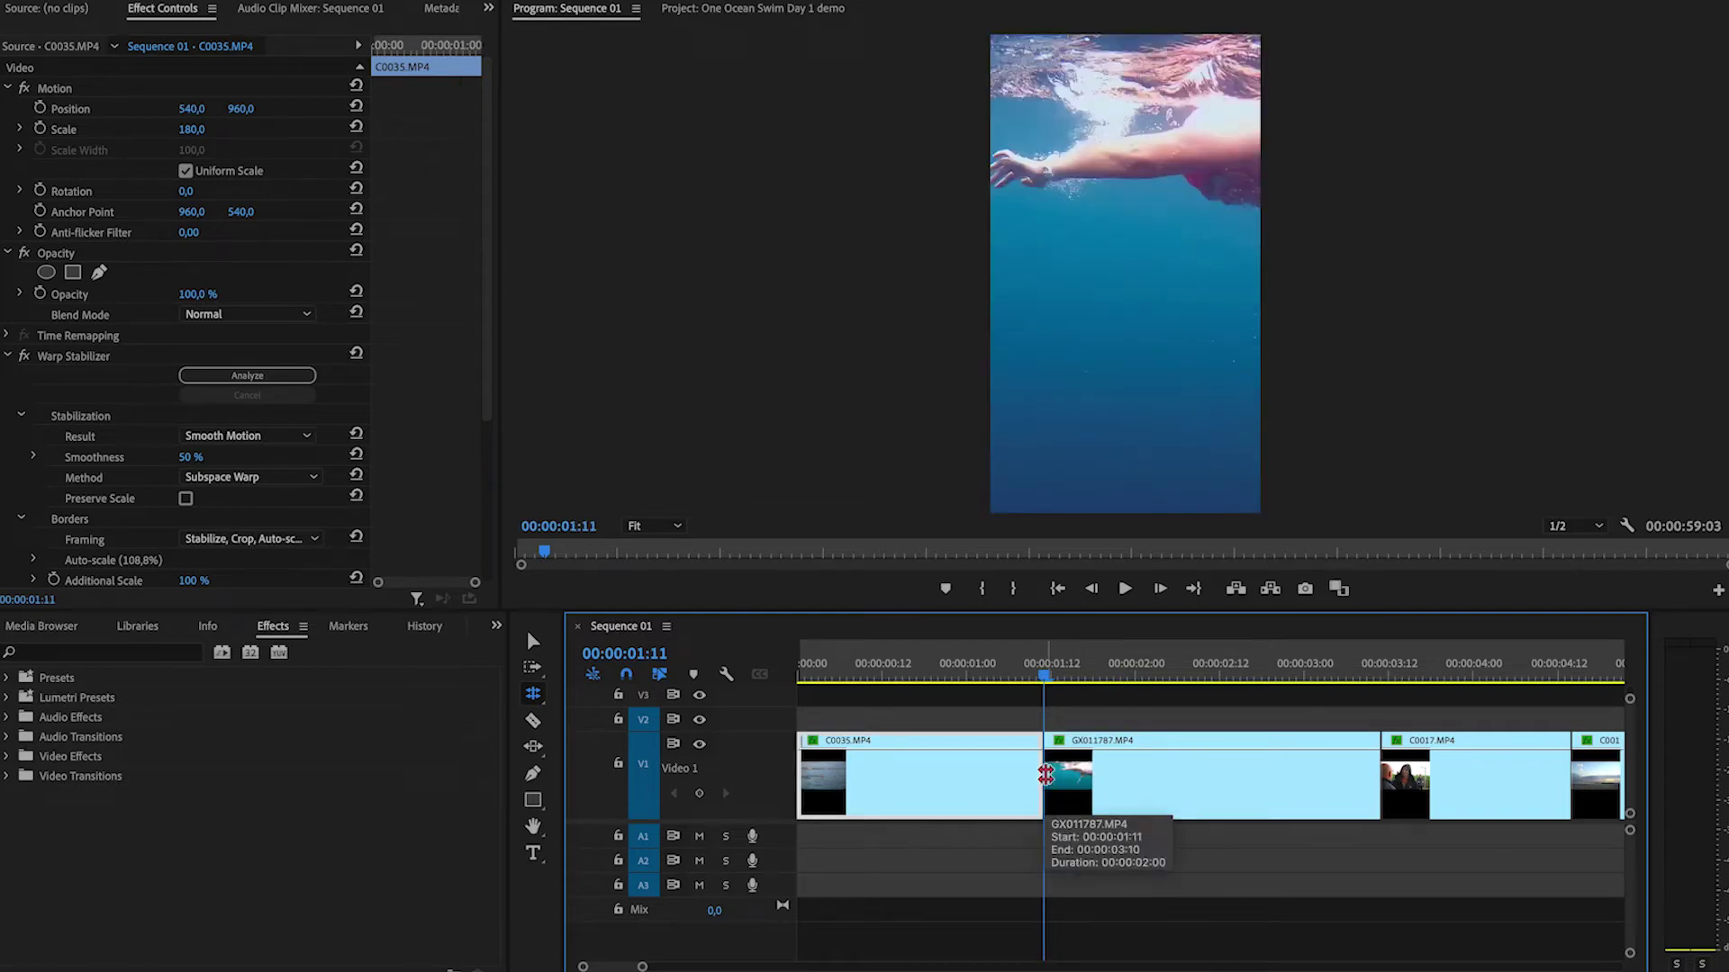
left_click_drag(1046, 774, 1195, 779)
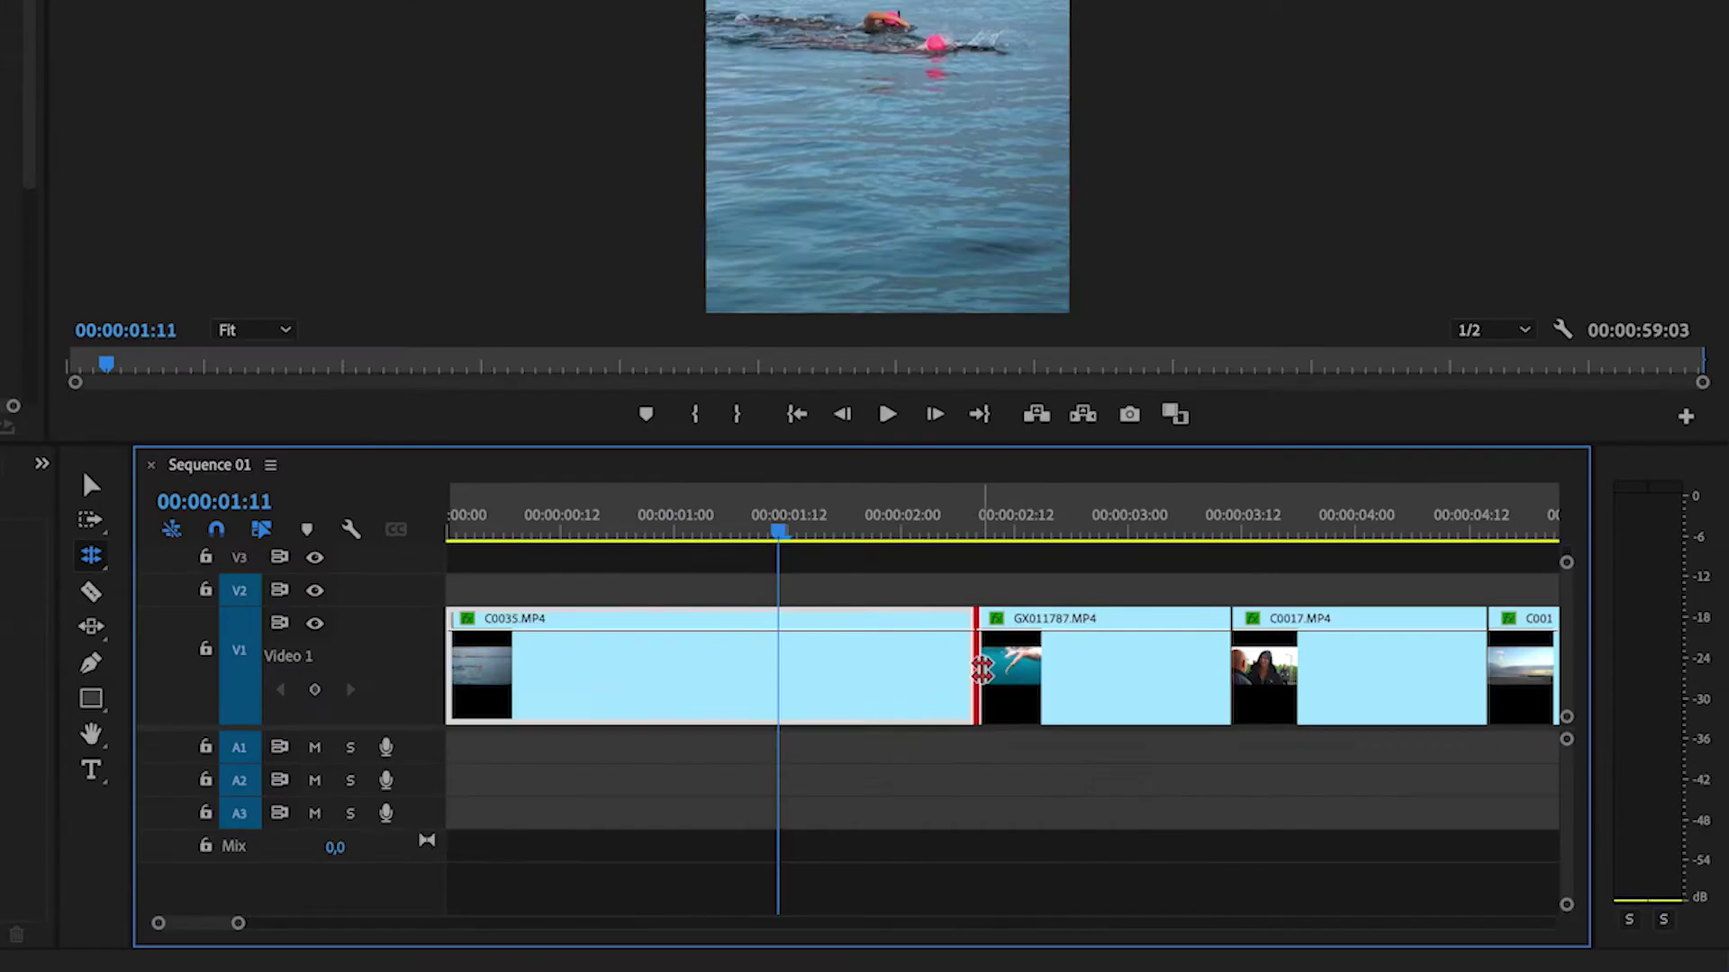
left_click_drag(1195, 779, 1104, 783)
left_click_drag(857, 674, 841, 676)
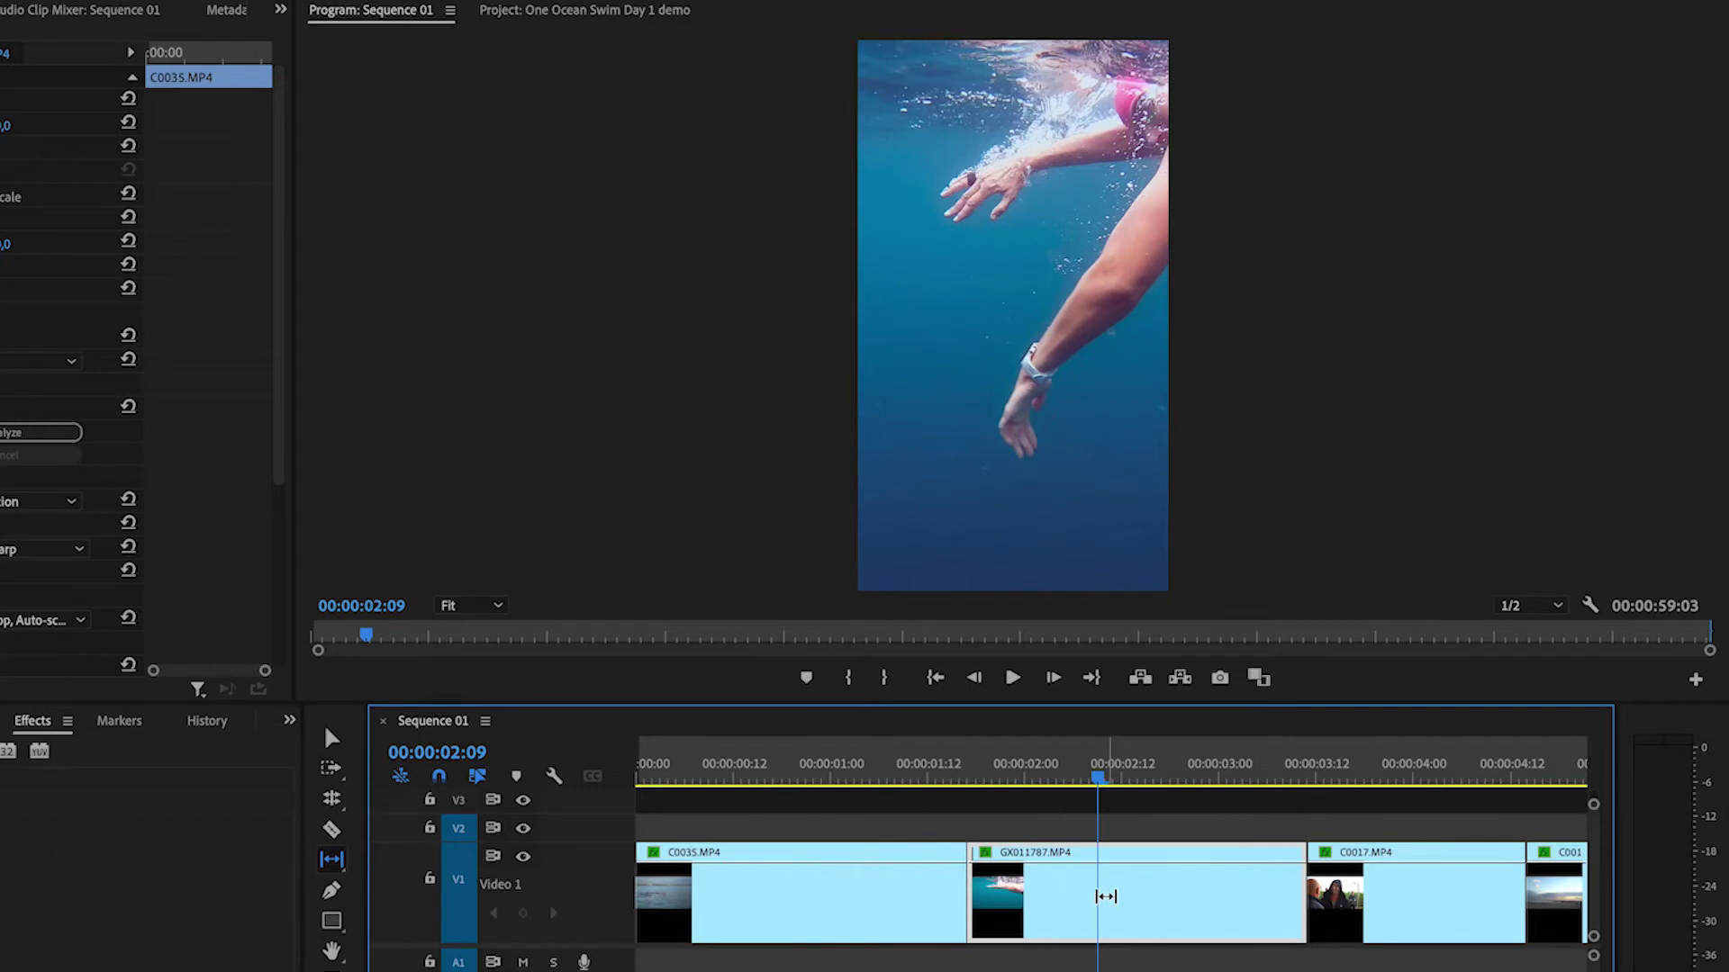
Slip GX011787's footage to a different moment, then slide the clip earlier and later
left_click_drag(1106, 897, 950, 922)
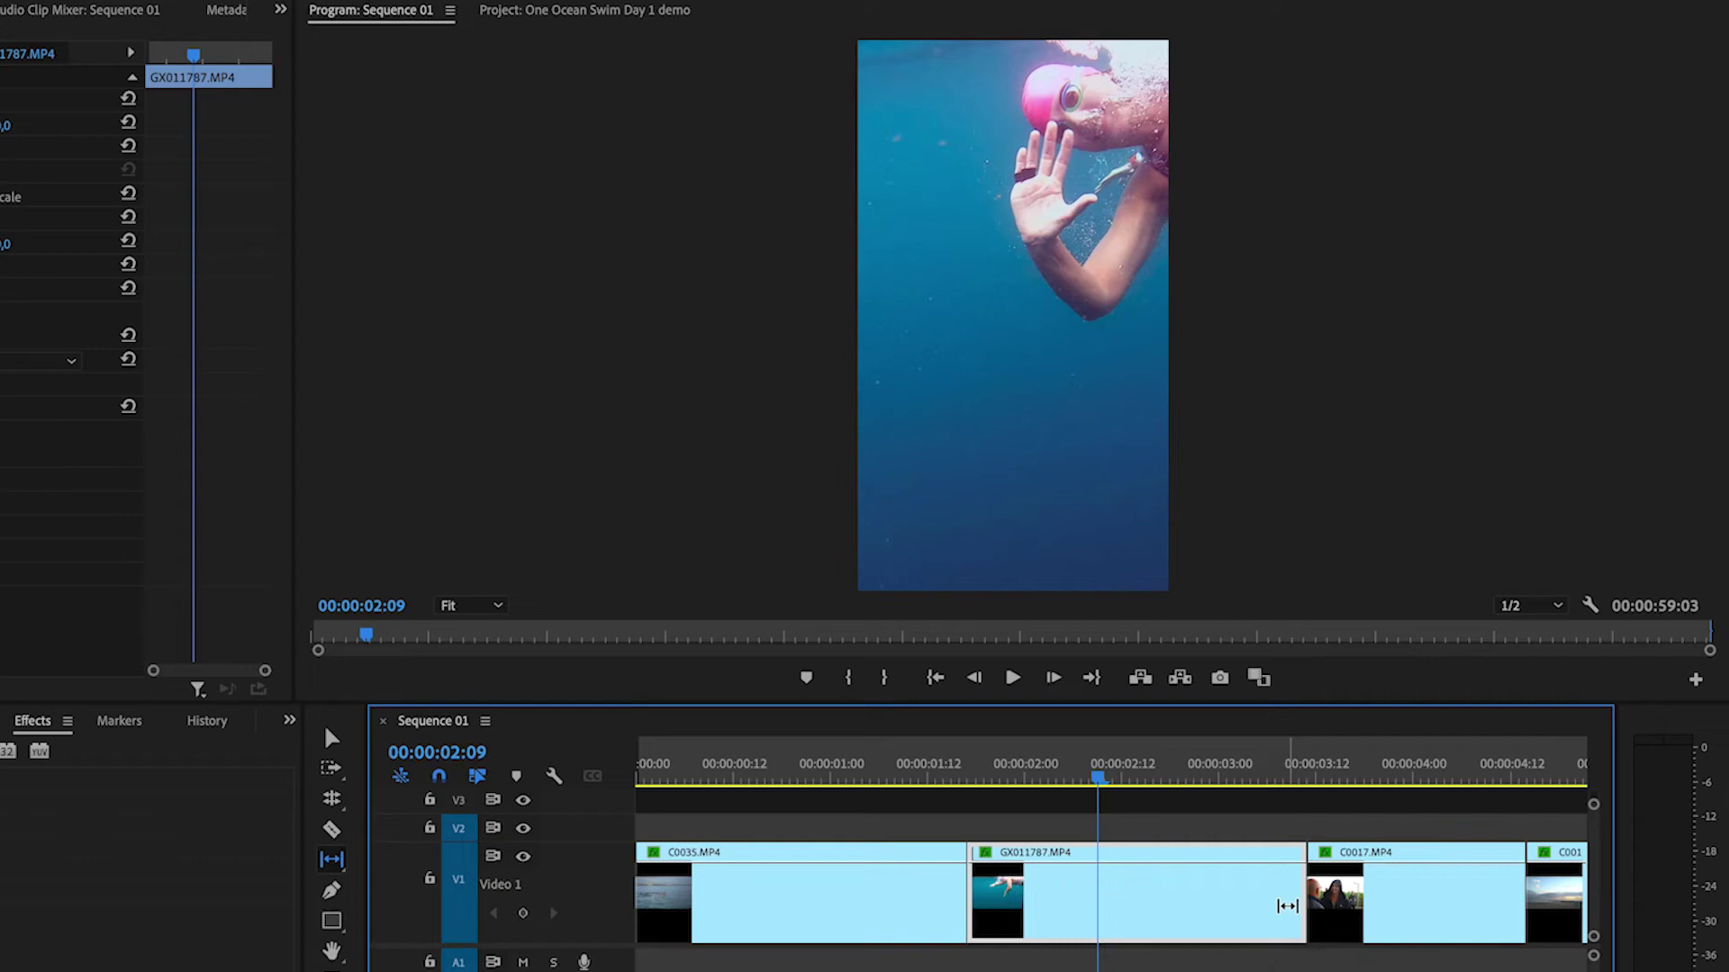
left_click_drag(1287, 906, 1284, 906)
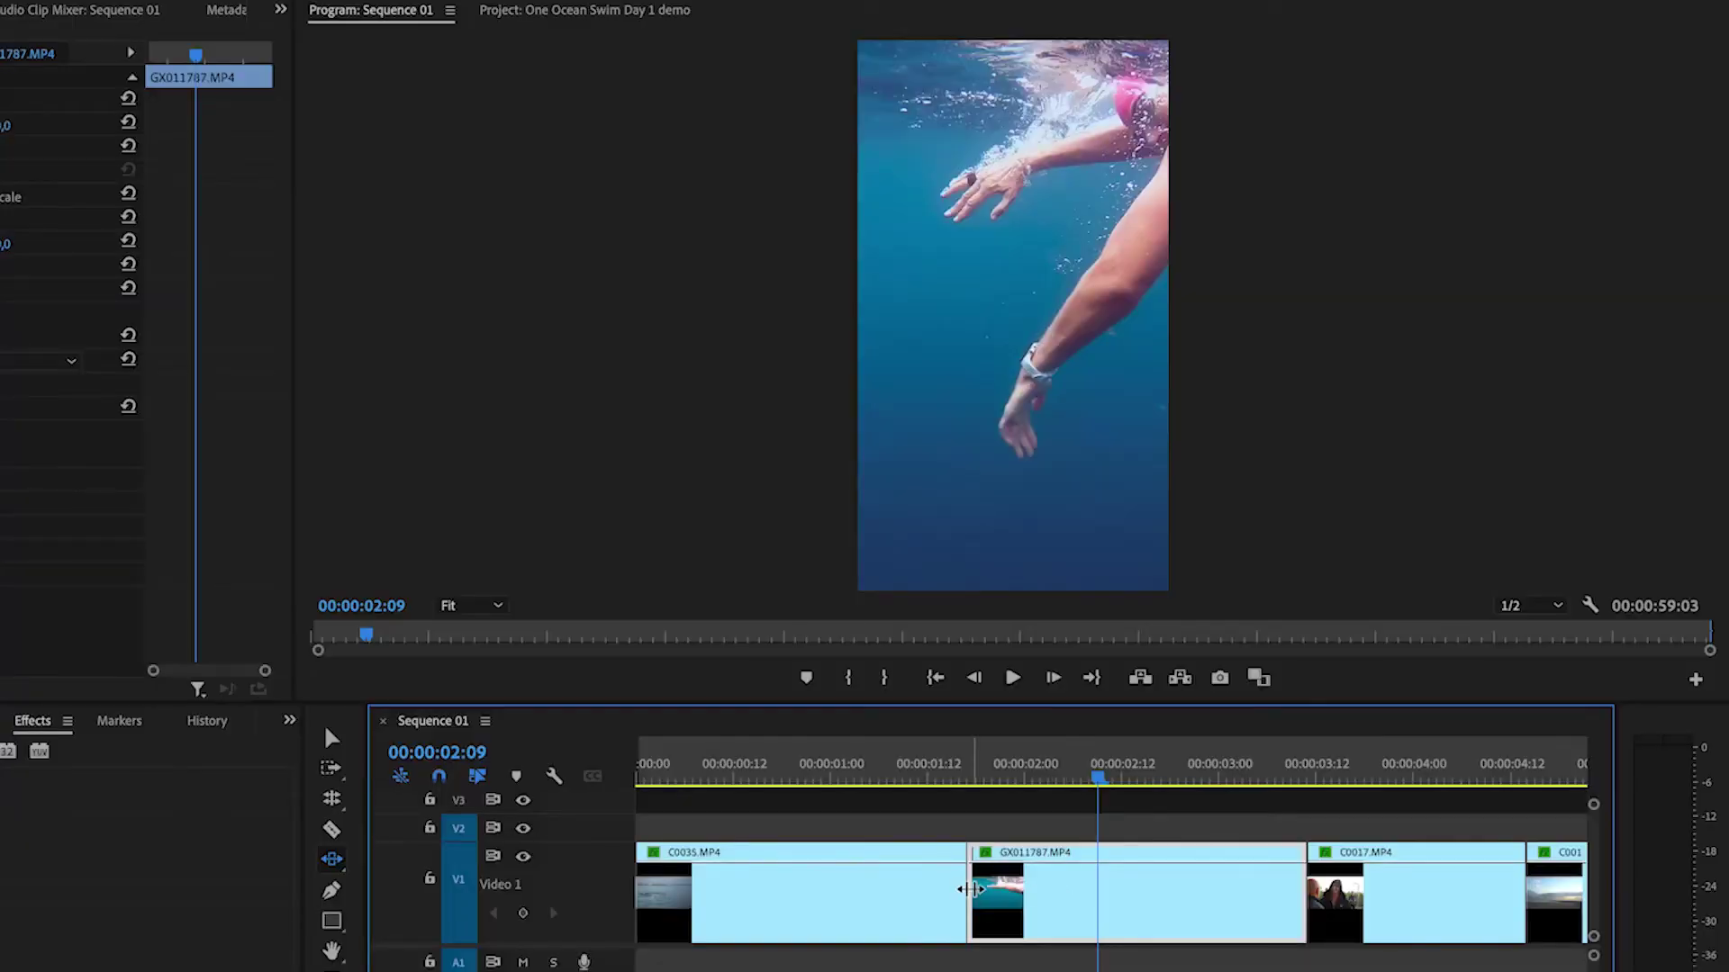
left_click_drag(1080, 885, 951, 891)
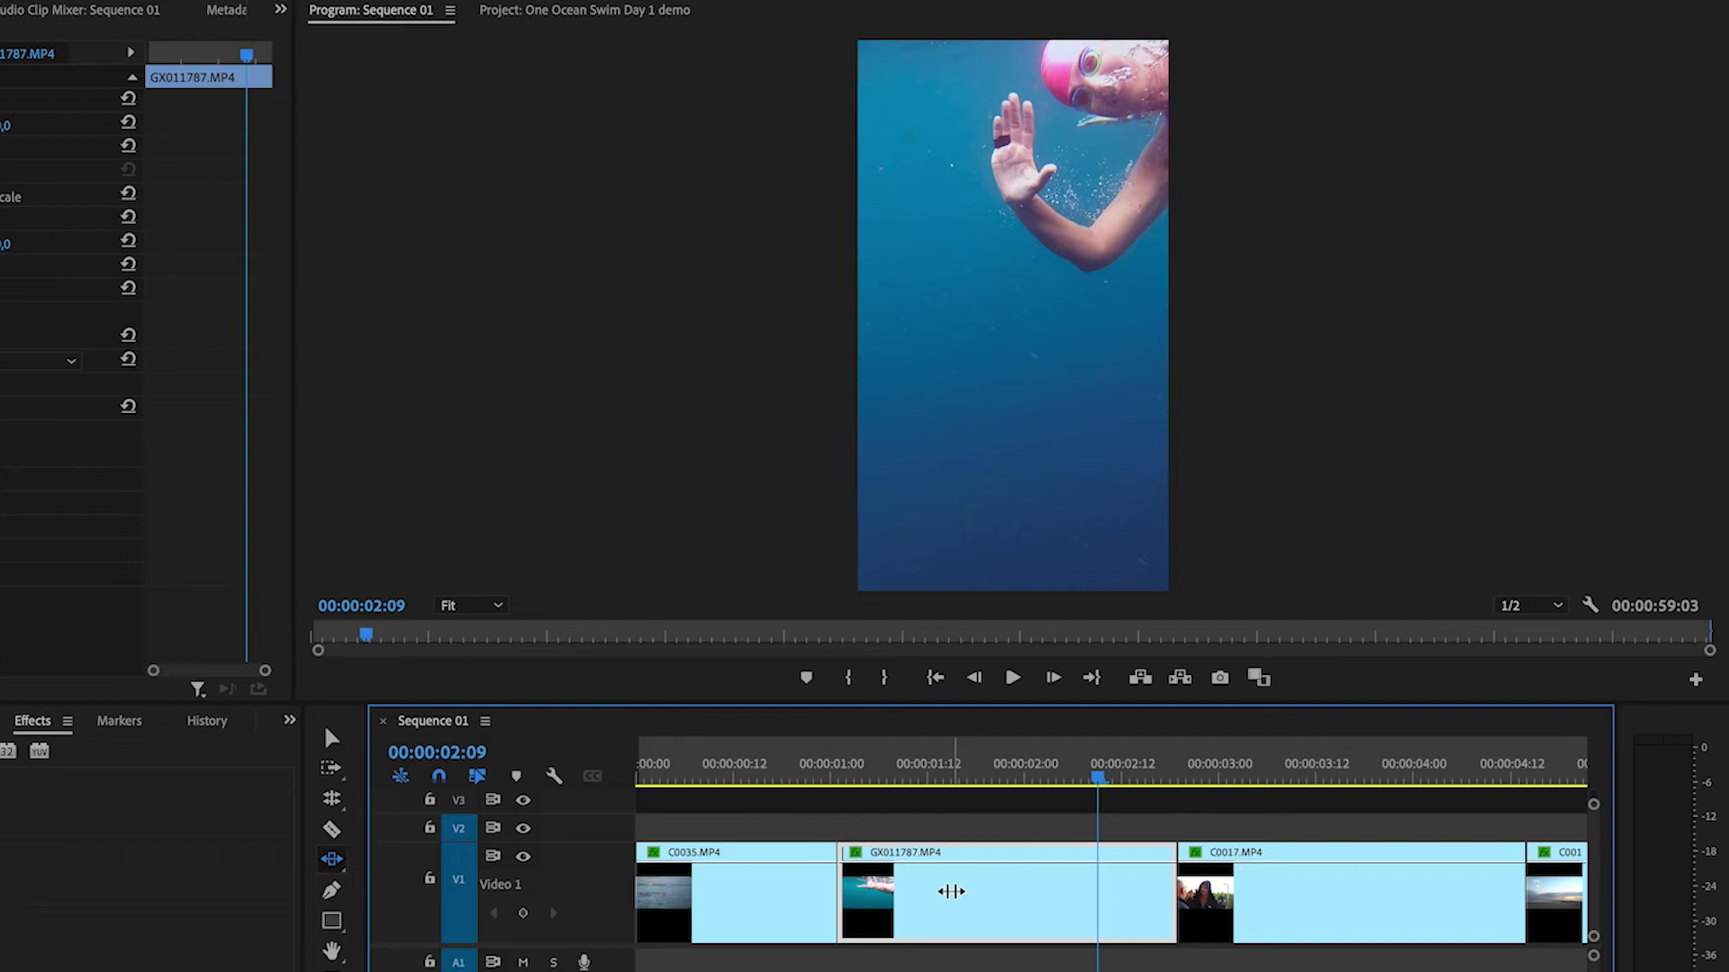
left_click_drag(967, 893, 1046, 898)
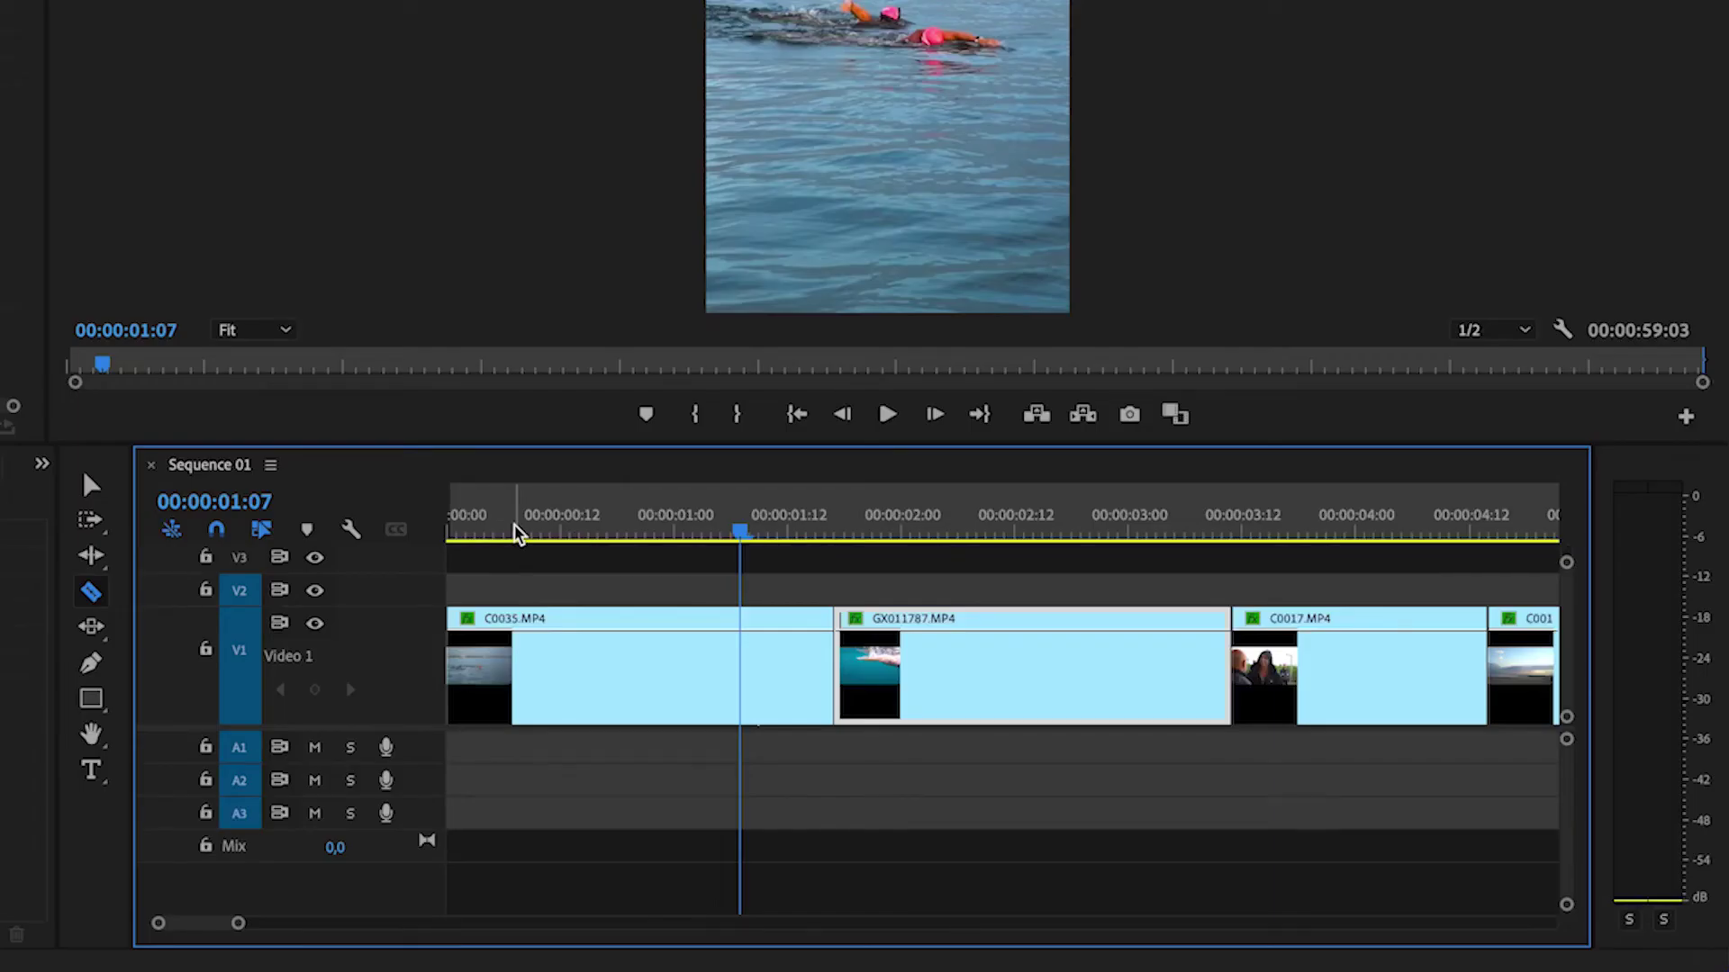
mouse_move(514, 533)
left_mouse_down()
mouse_move(451, 533)
mouse_move(510, 540)
left_mouse_up()
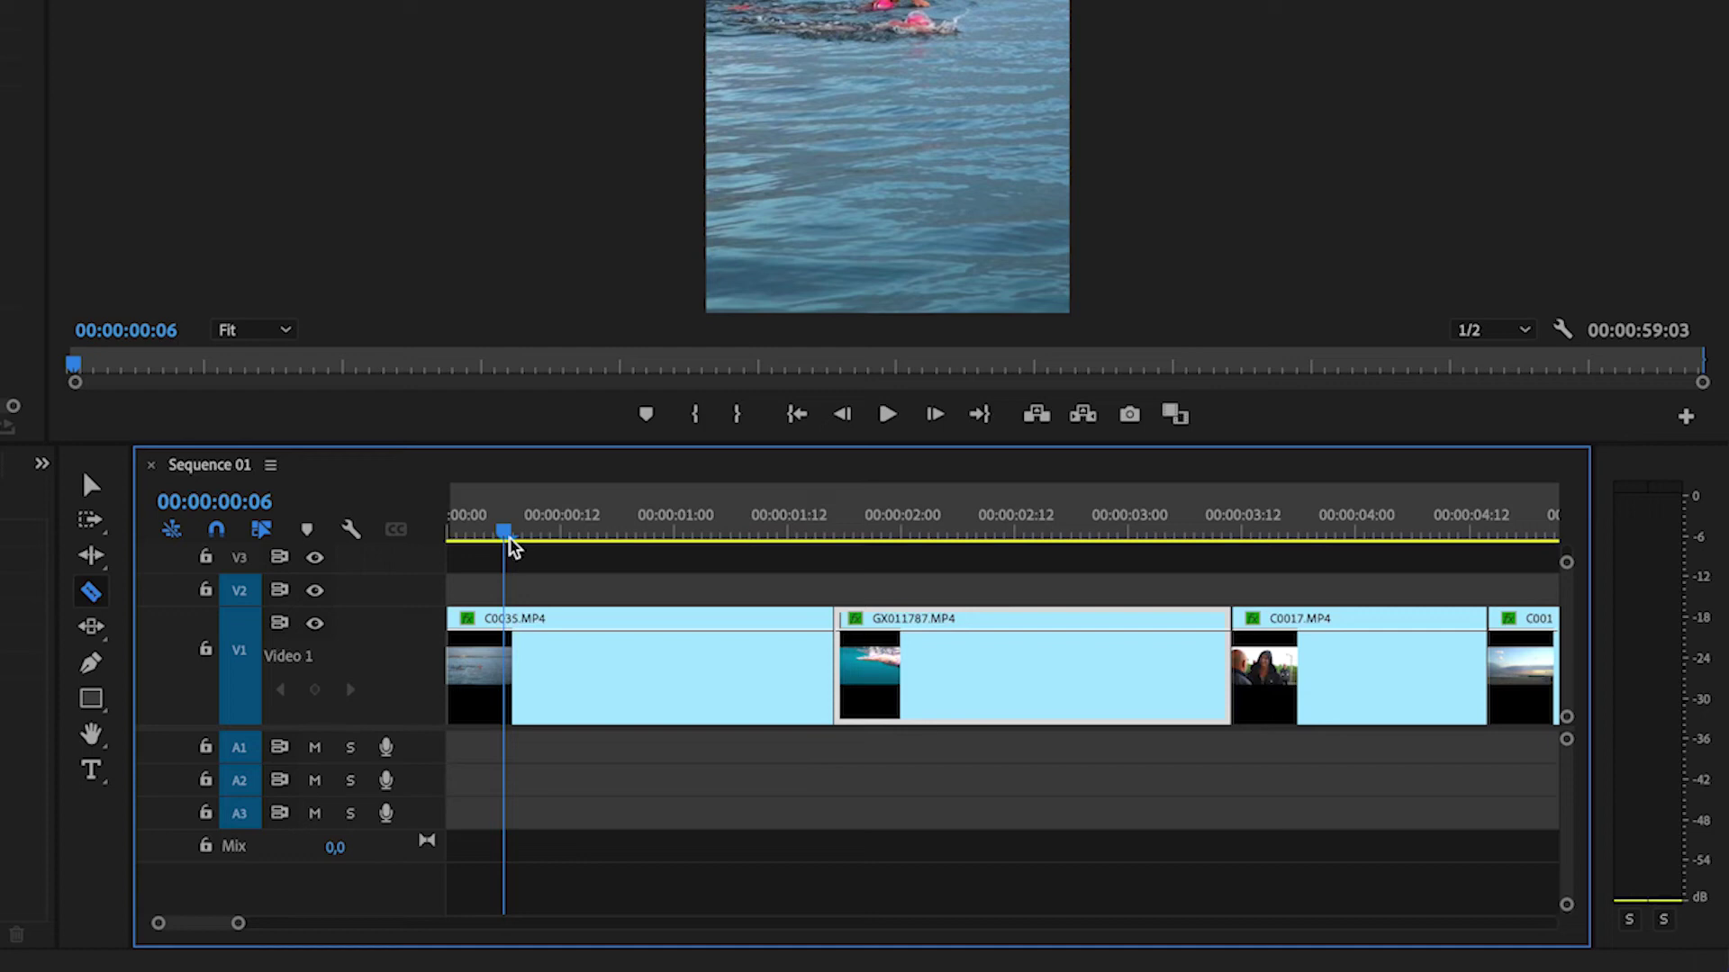
key("q")
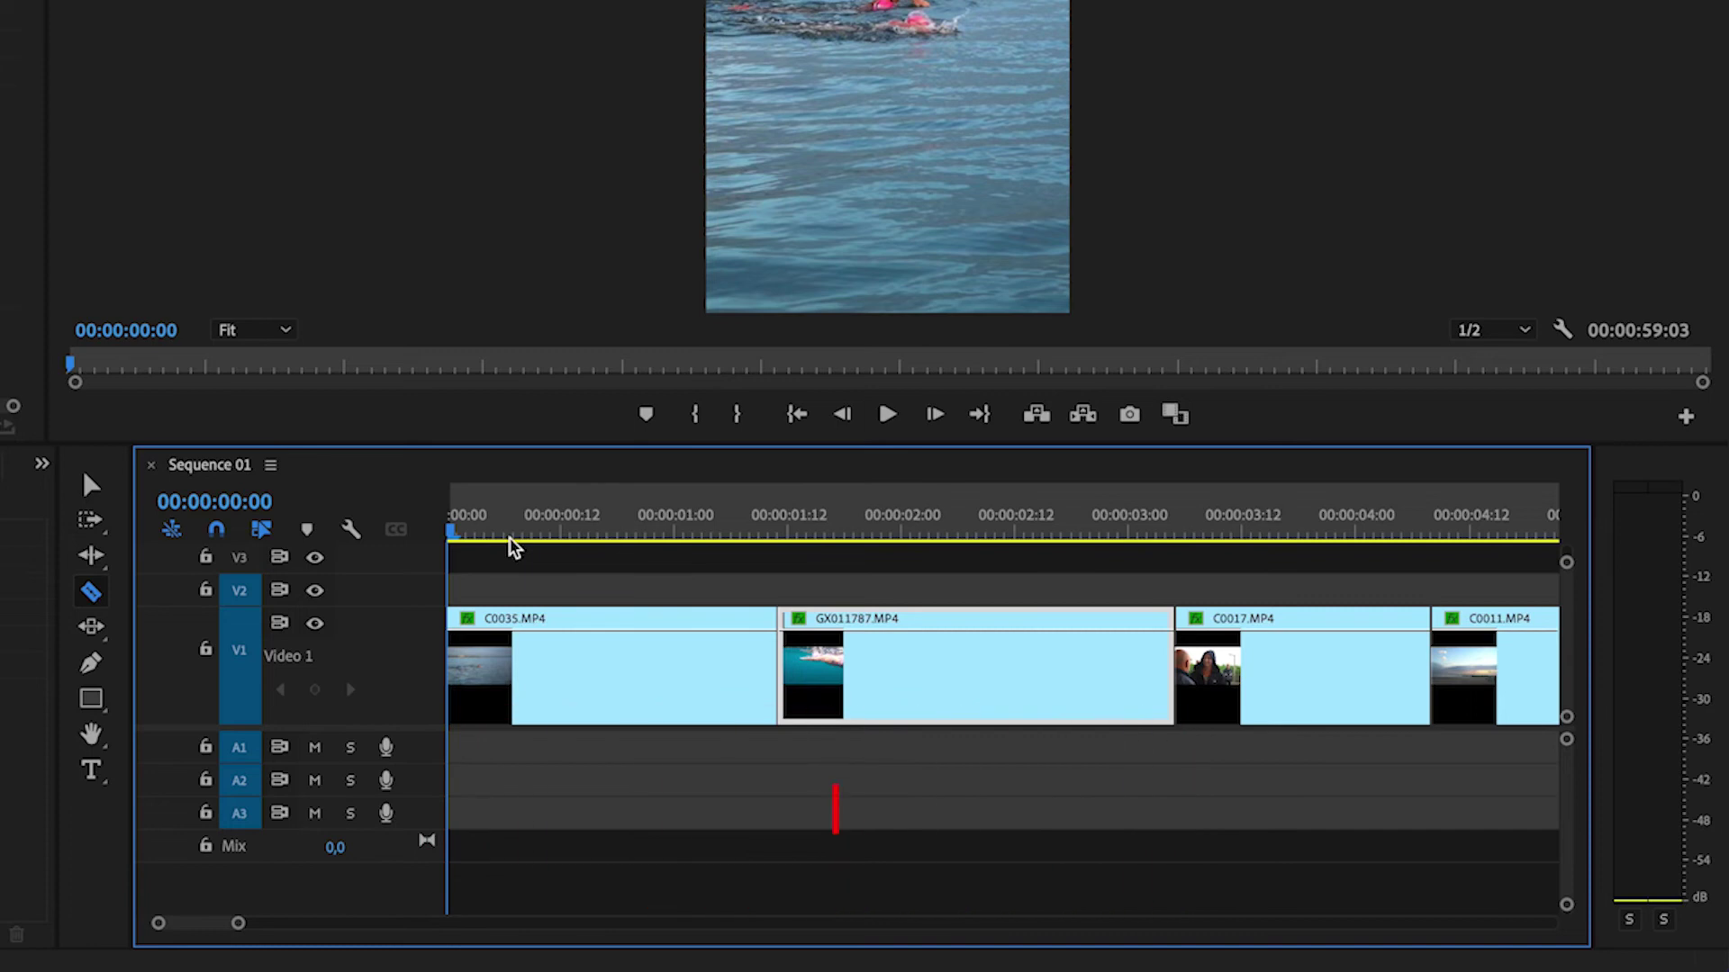
key("super+z")
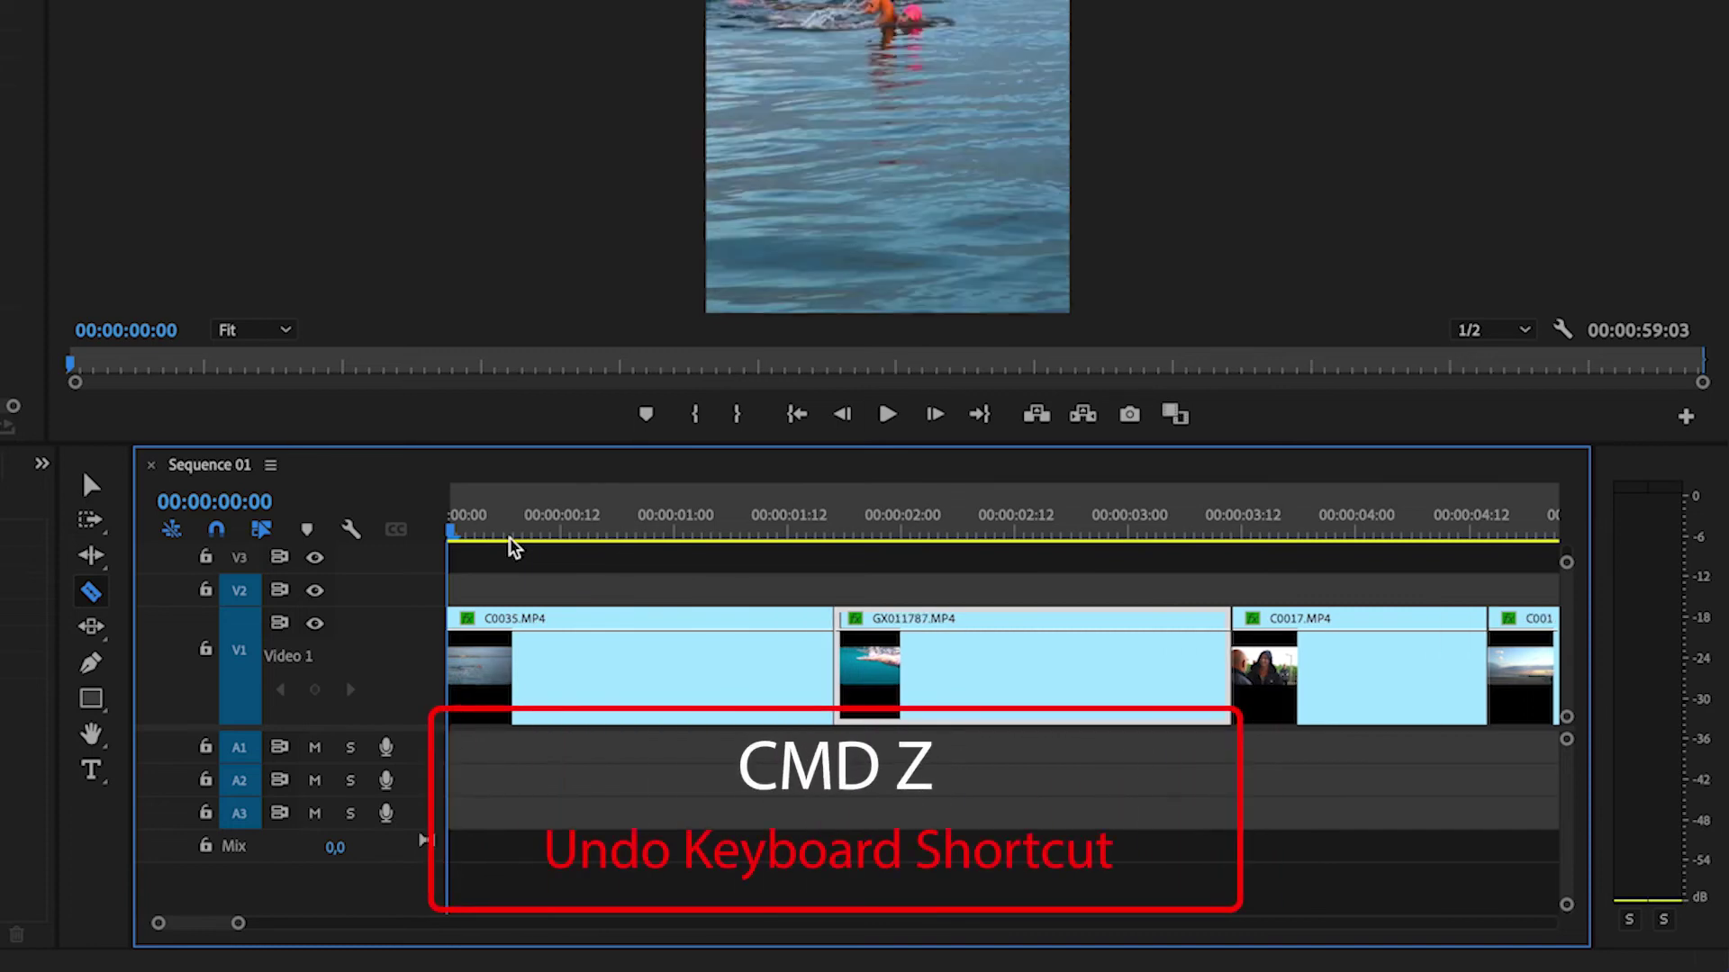
left_click_drag(510, 540, 786, 553)
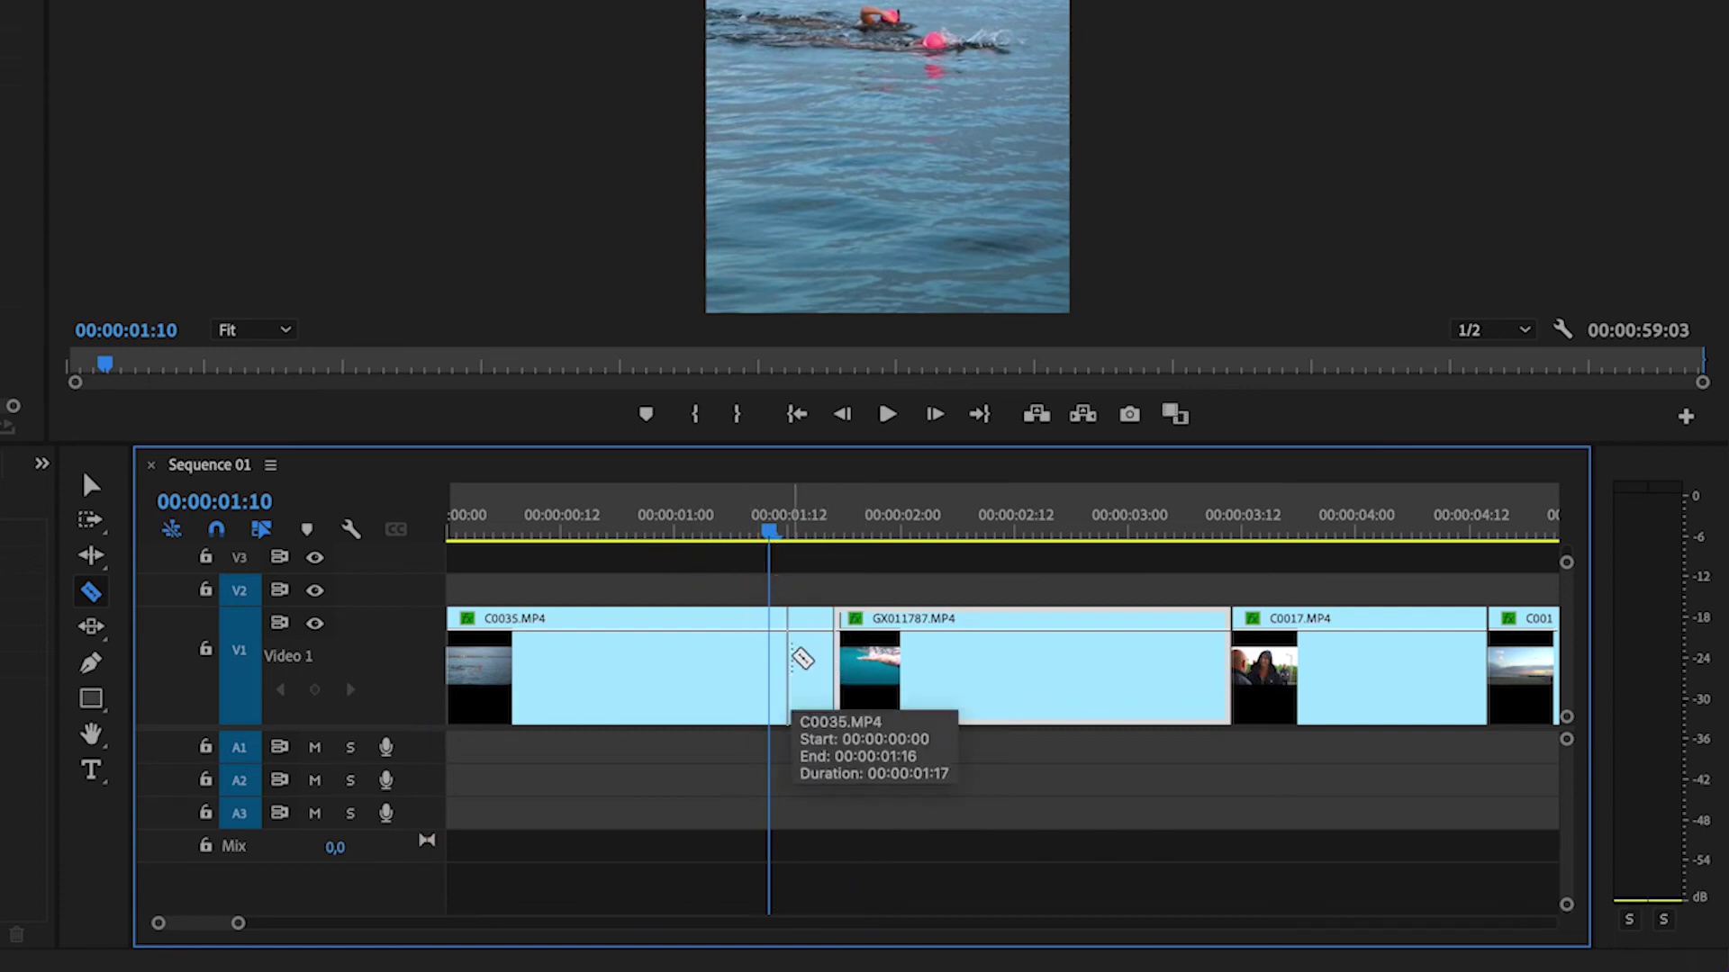
Ripple-trim C0035 to end at 00:00:01:10, then move the playhead toward GX011787's end
key("b")
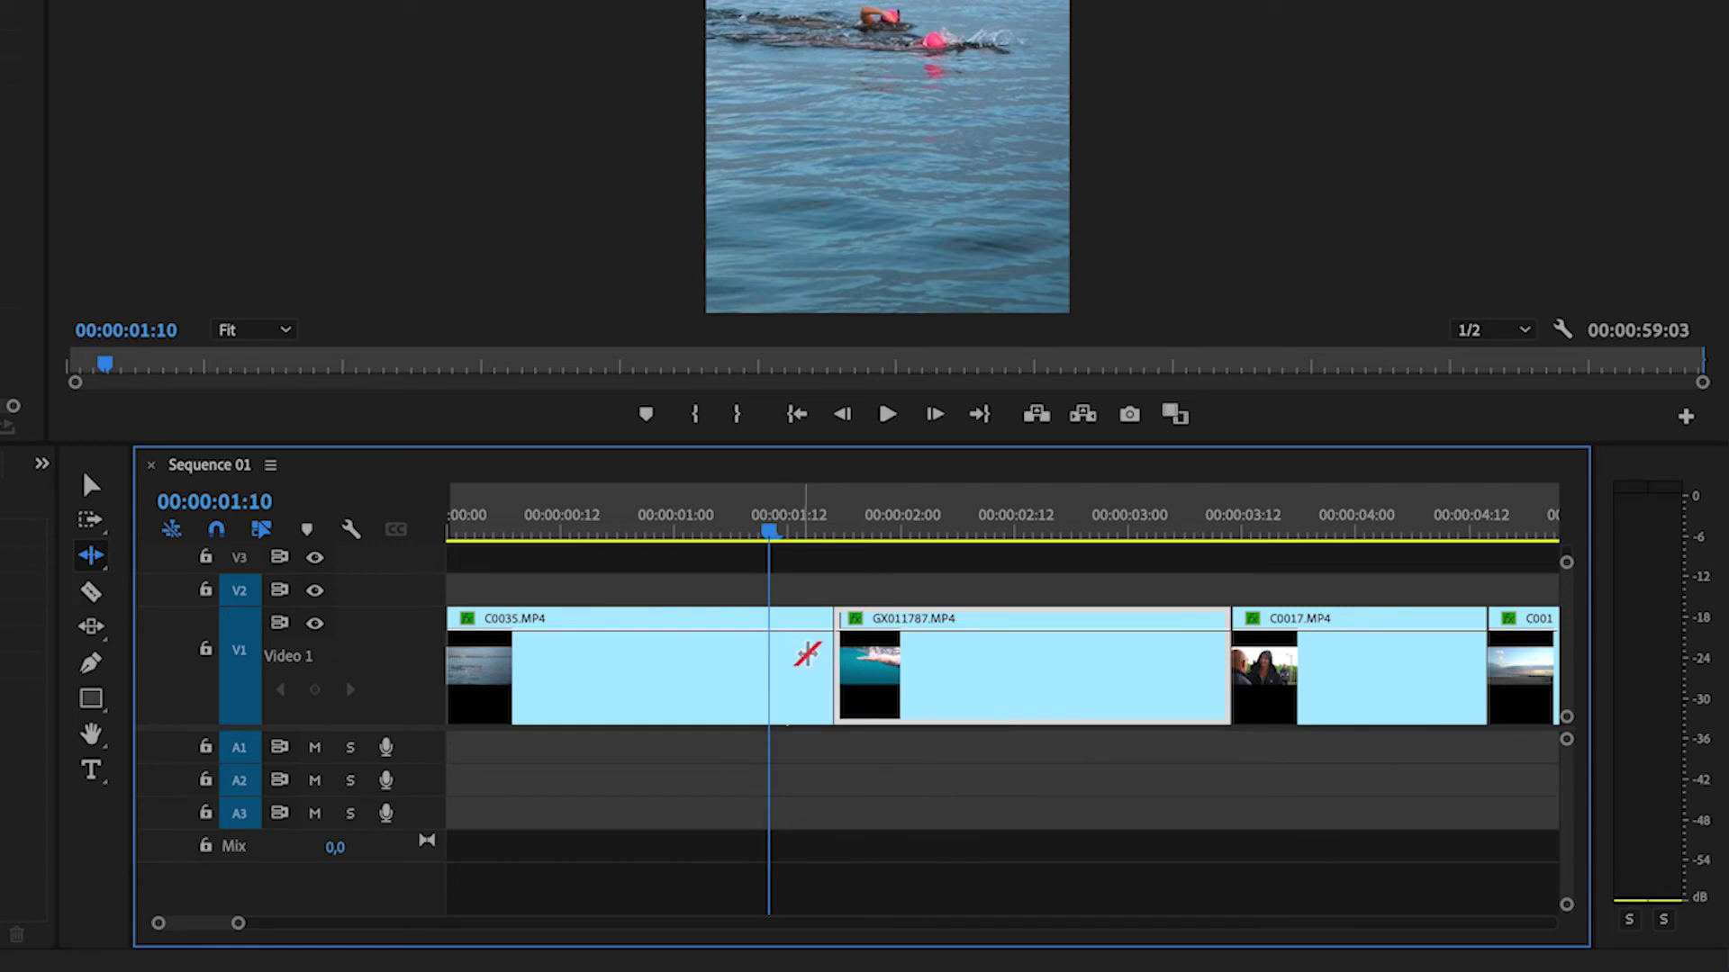
left_click_drag(825, 655, 761, 655)
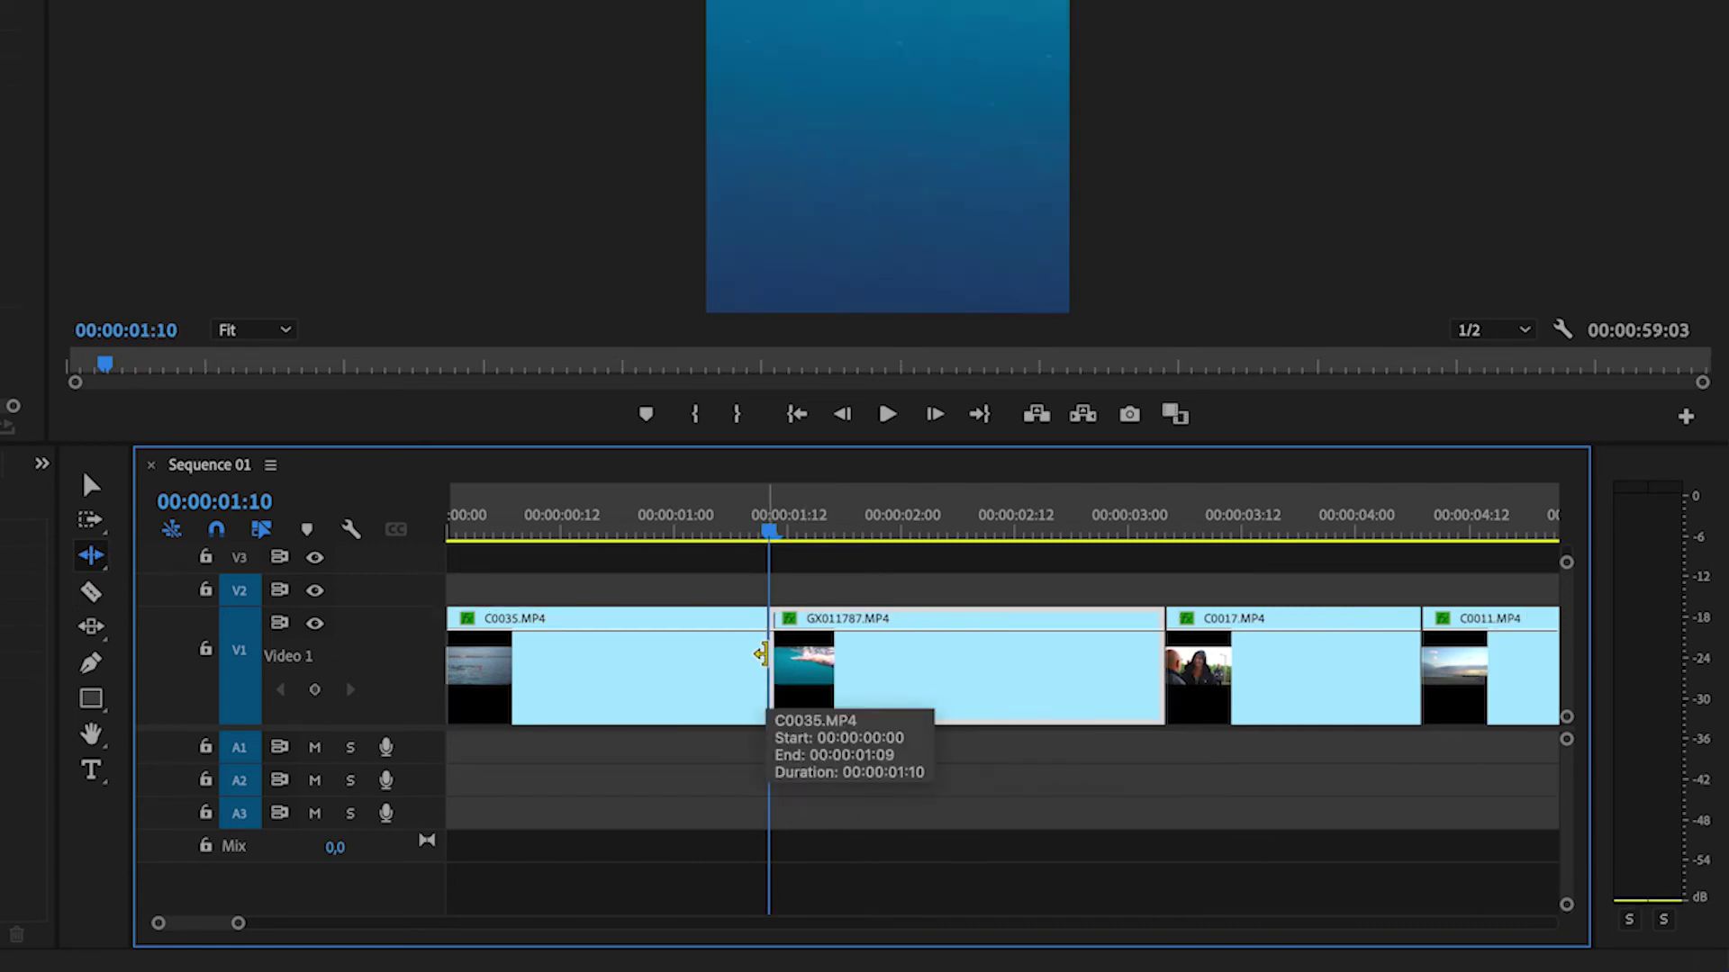
left_click_drag(760, 655, 846, 624)
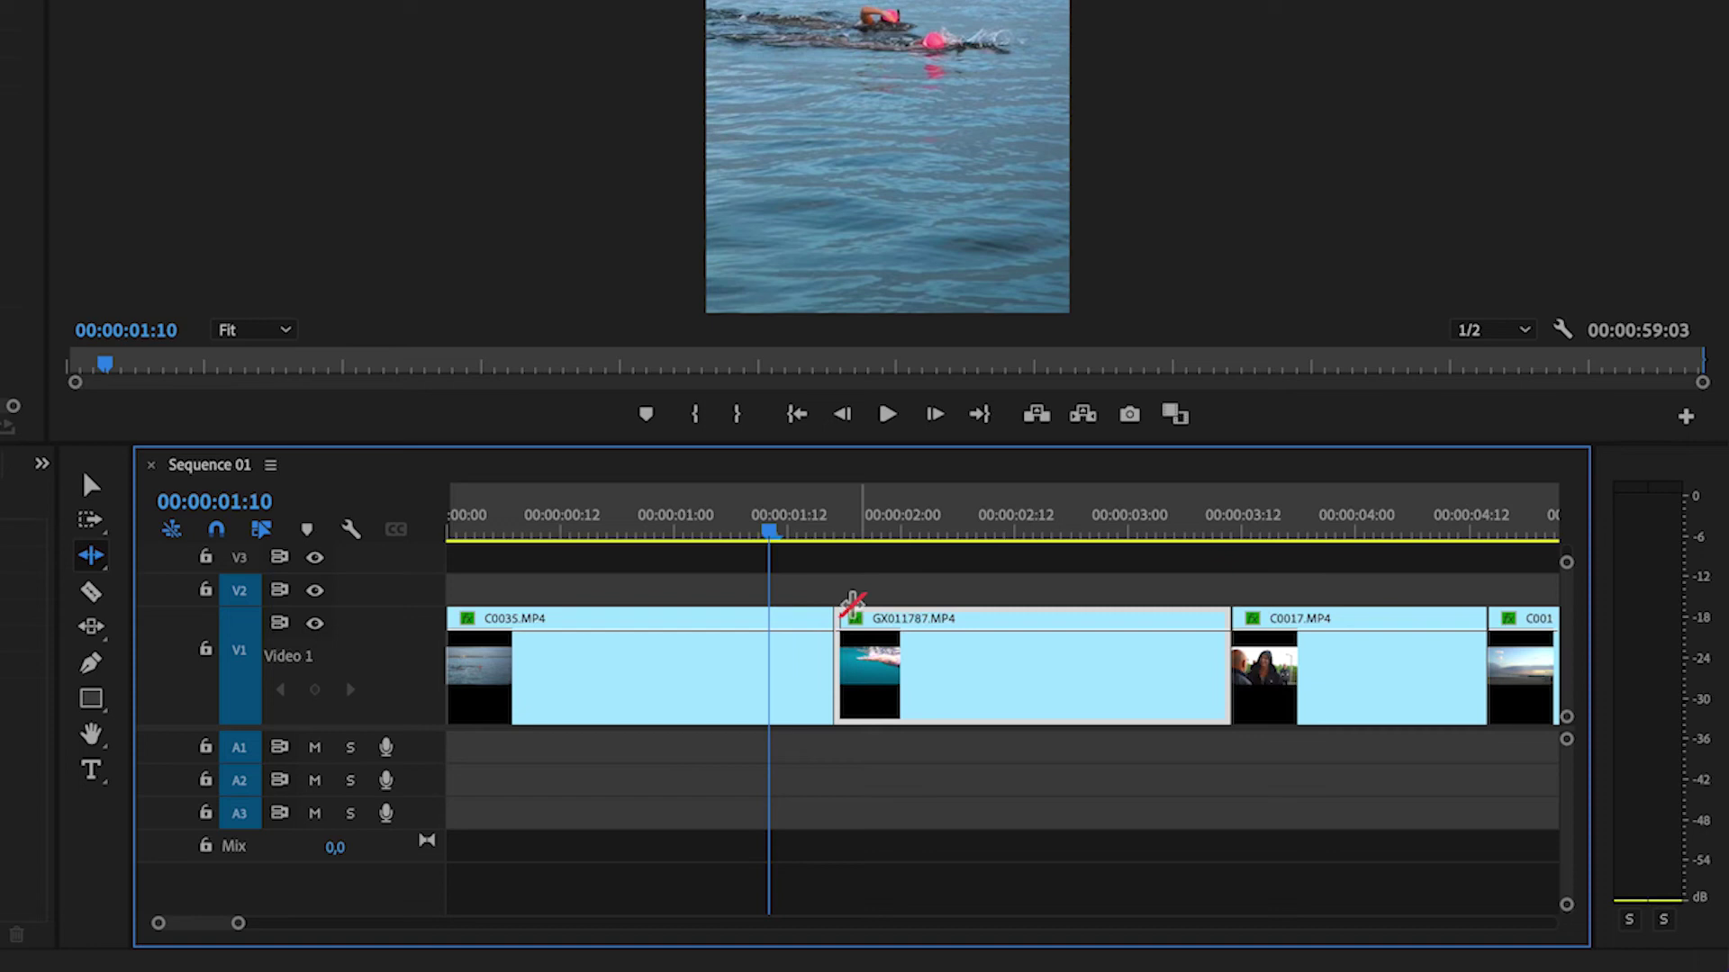
key("w")
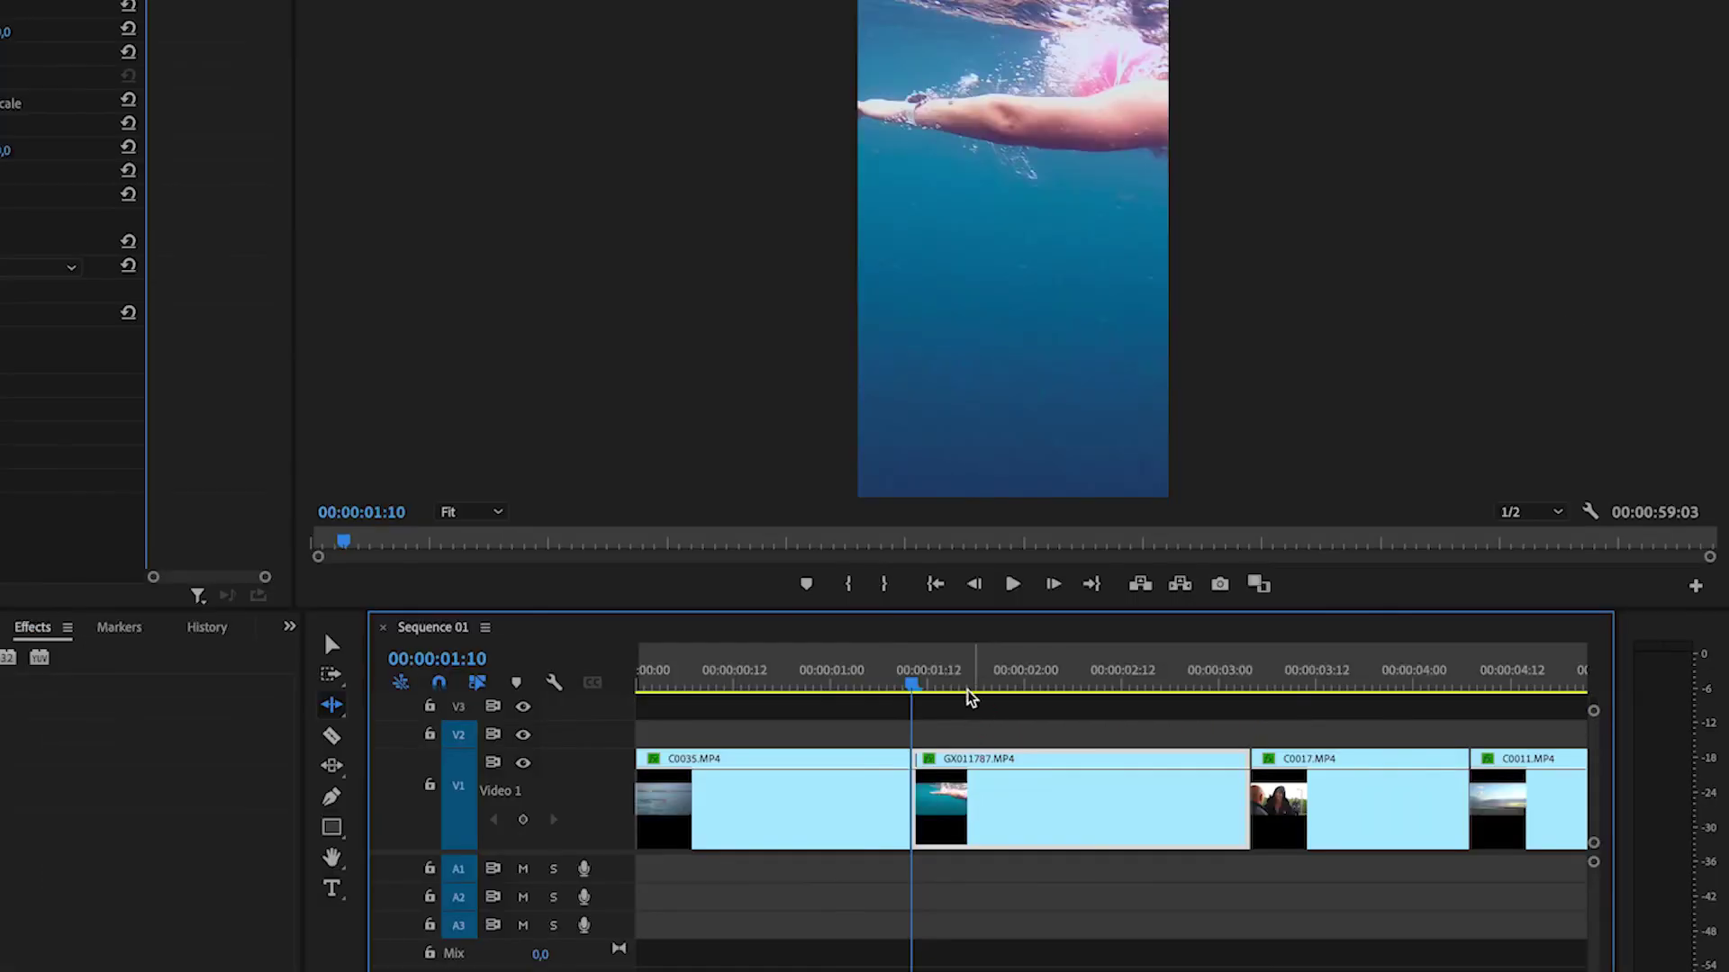
left_click_drag(835, 541, 1005, 559)
left_click_drag(1114, 707, 1216, 732)
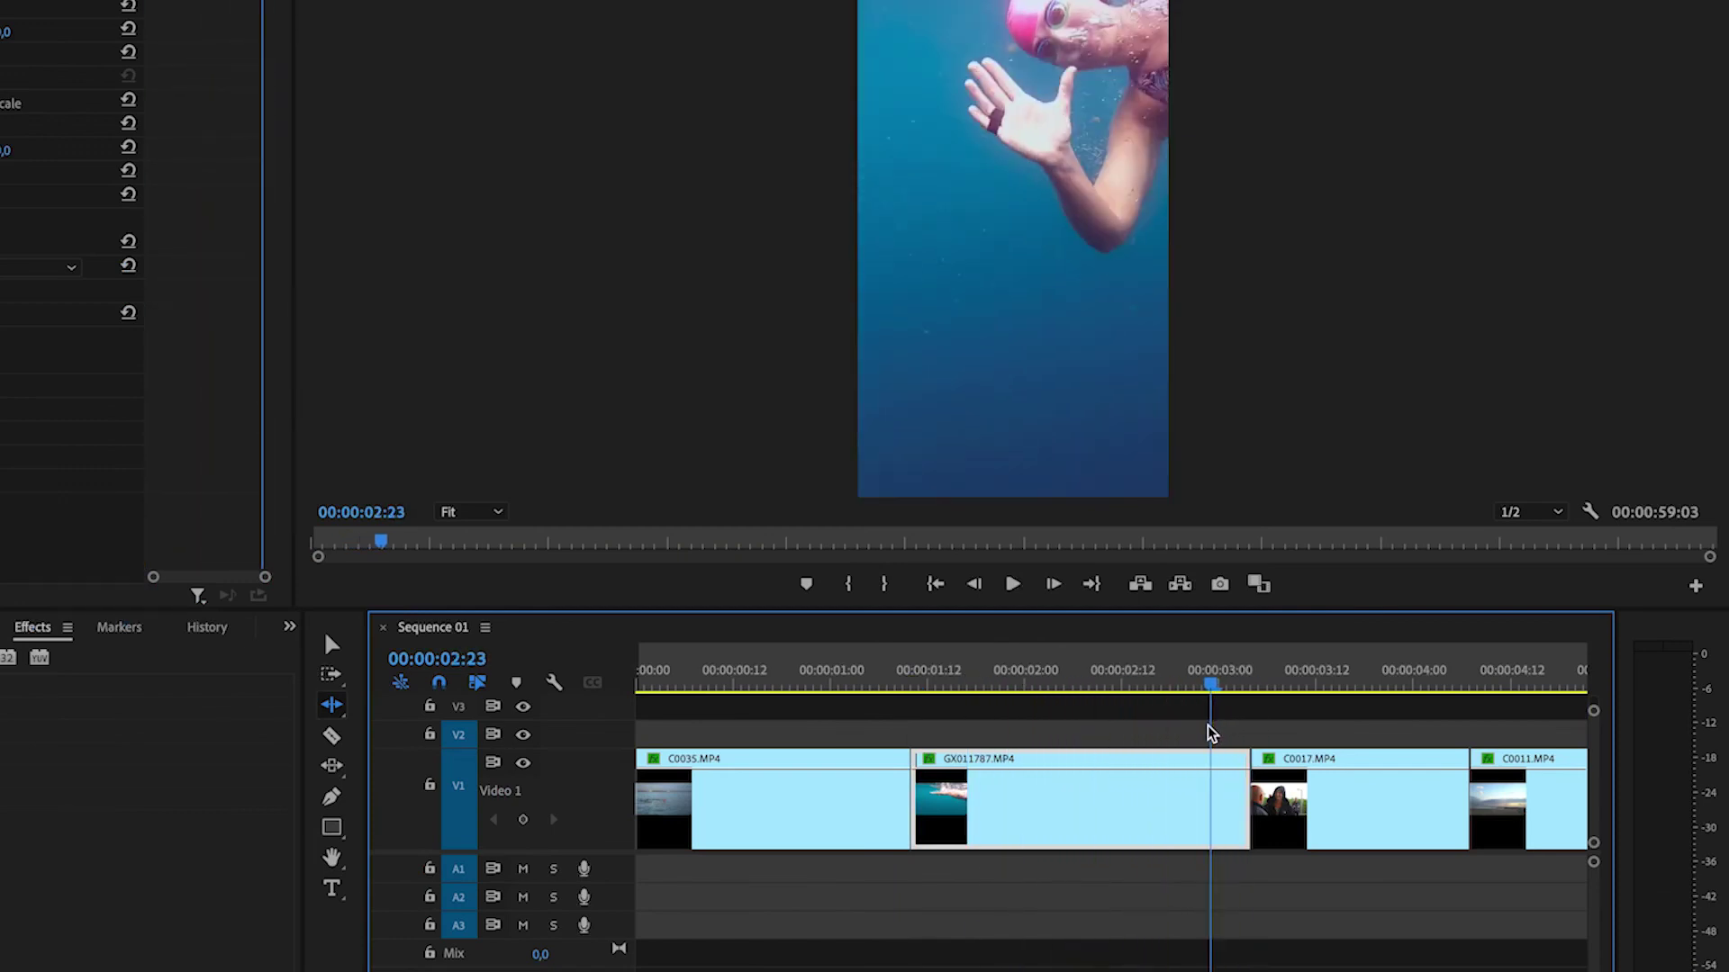
Ripple delete GX011787 after 00:00:02:23 so C0017 and C0011 follow directly
key("w")
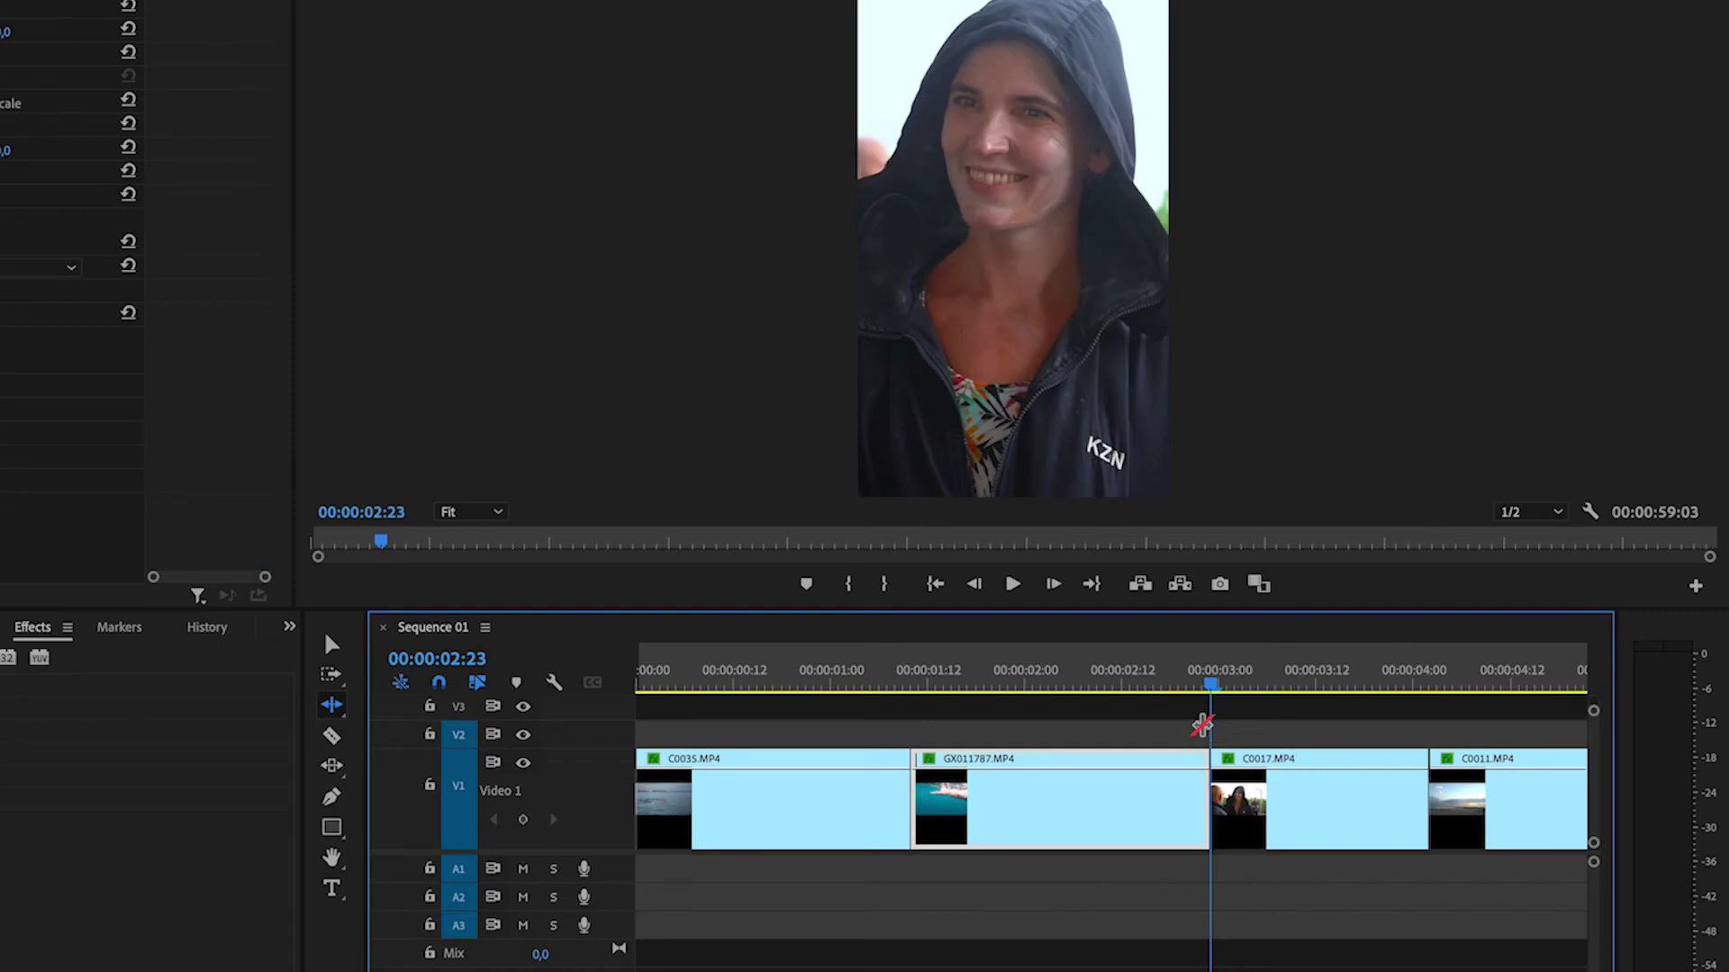